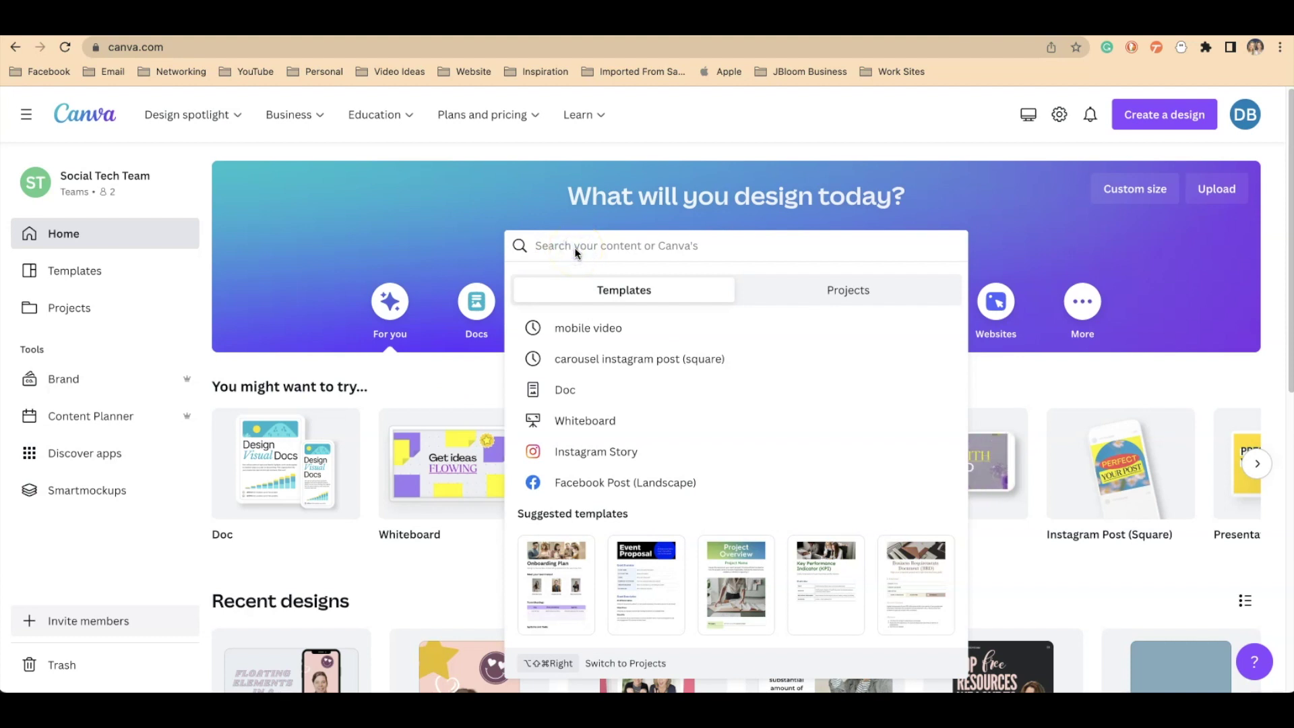
# Find the Mobile Video format from the home search box and create a blank Mobile Video design.
pyautogui.click(1138, 369)
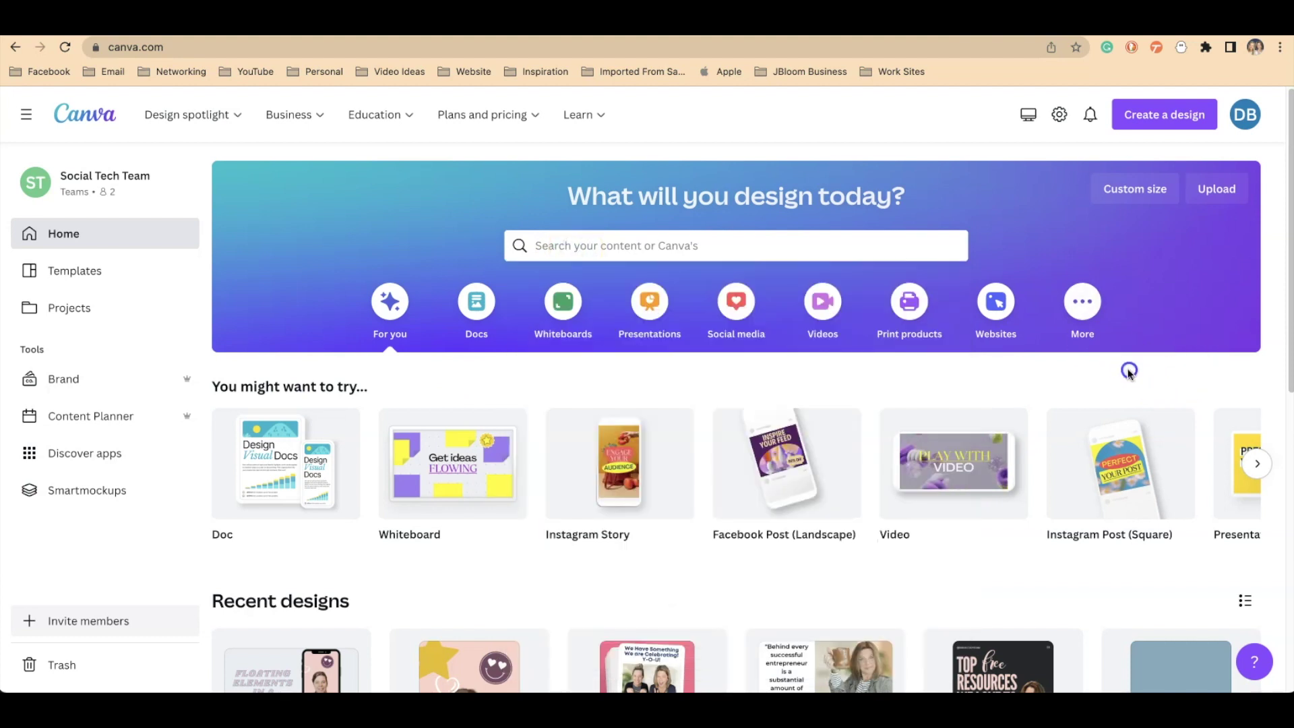
pyautogui.click(604, 250)
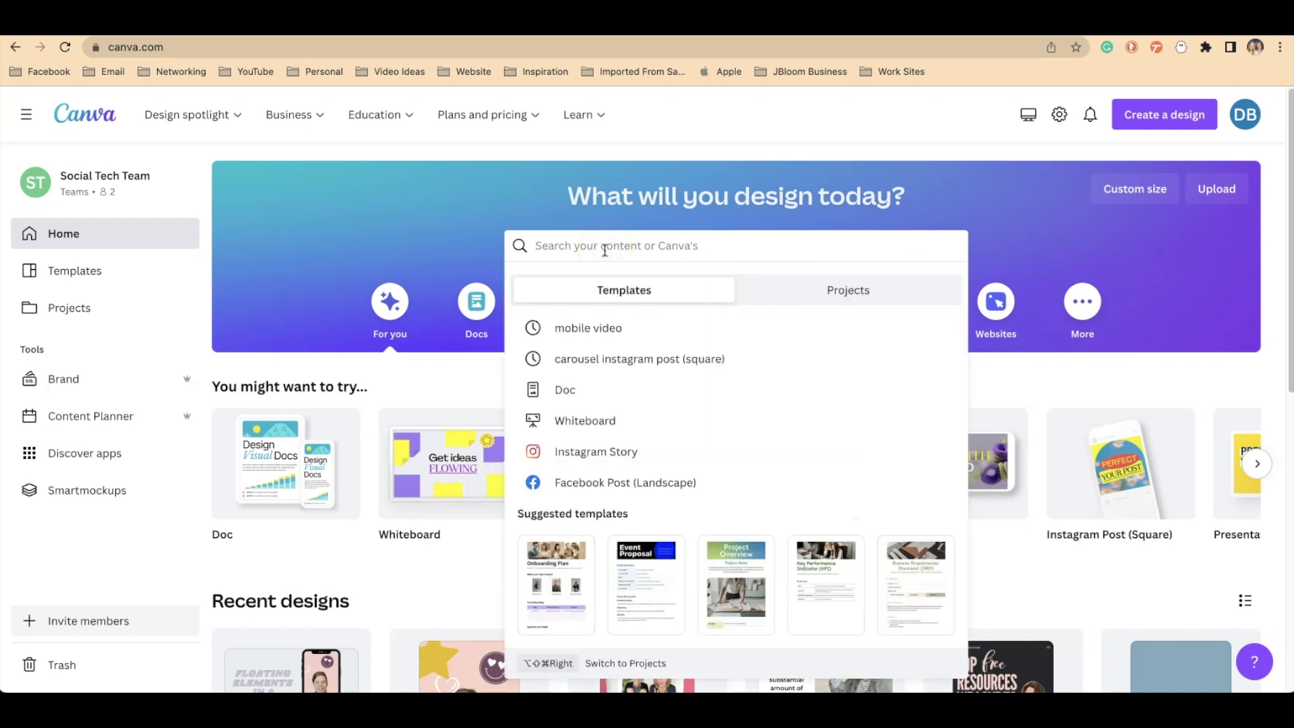
pyautogui.write('mo')
pyautogui.click(586, 327)
pyautogui.scroll(-3, 337, 458)
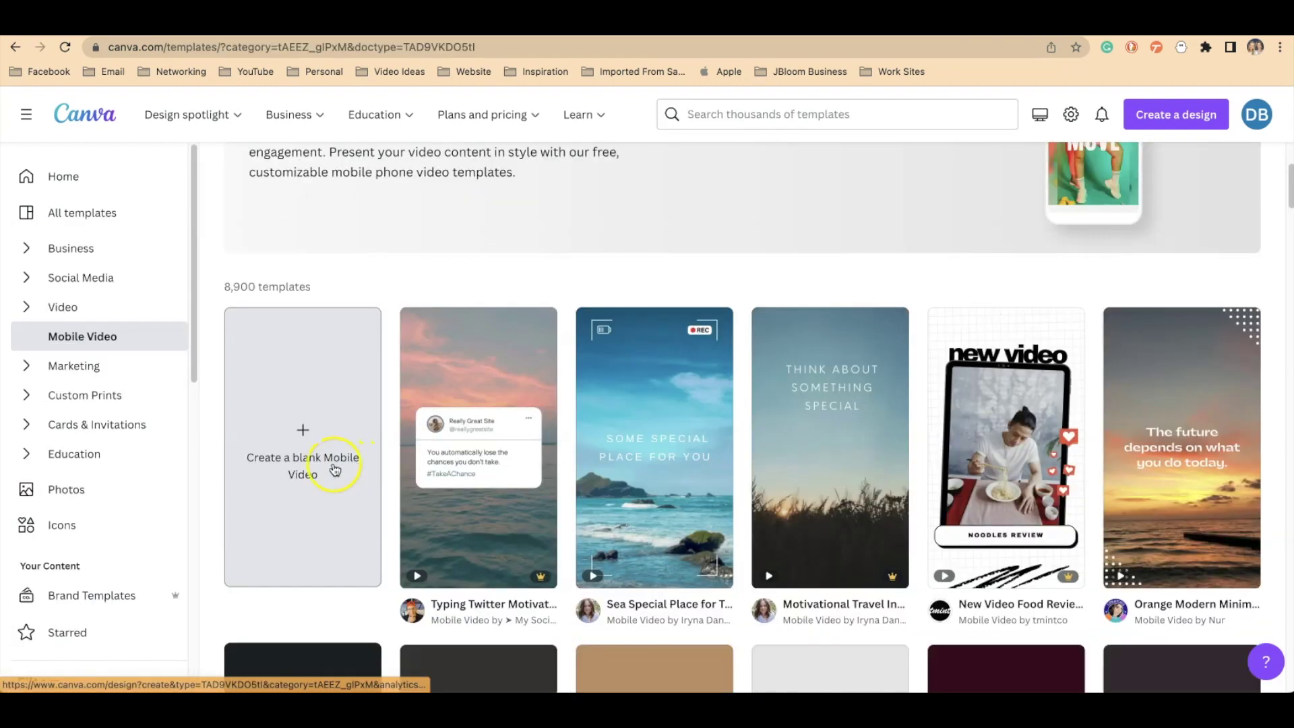
pyautogui.click(299, 431)
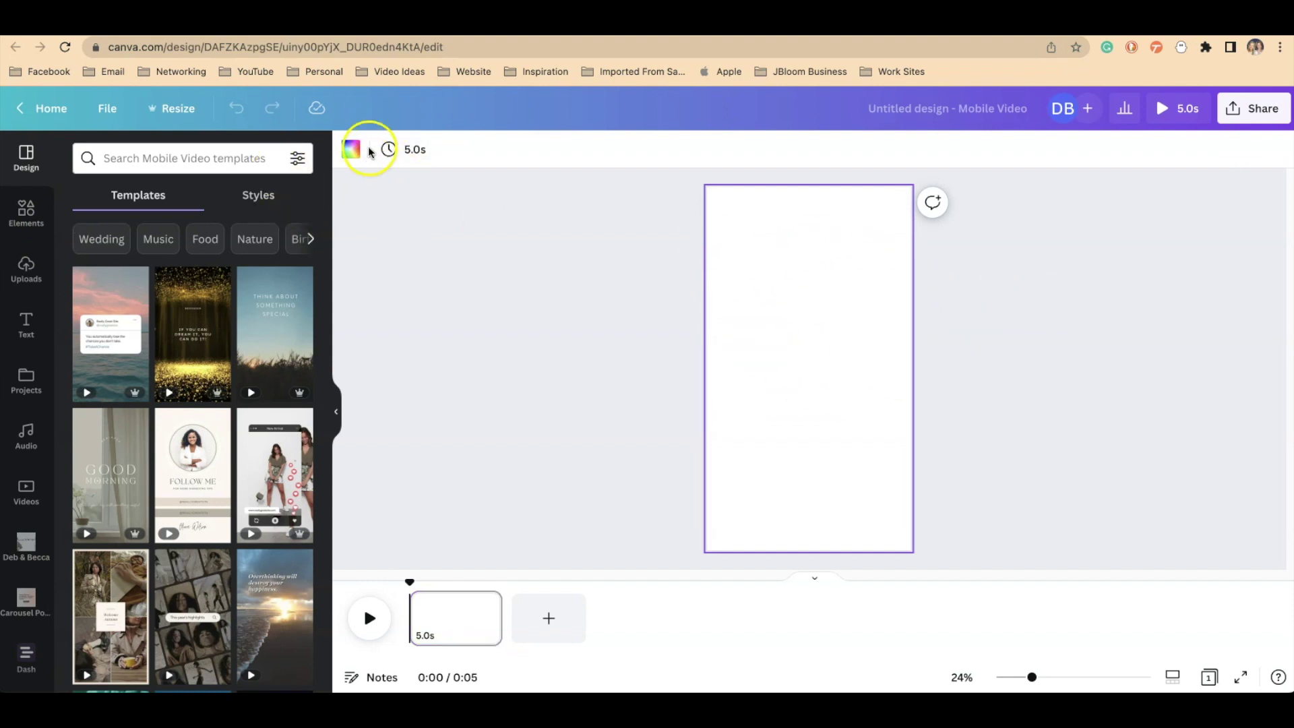
# Give the page the light grey STT brand-colour background.
pyautogui.click(351, 150)
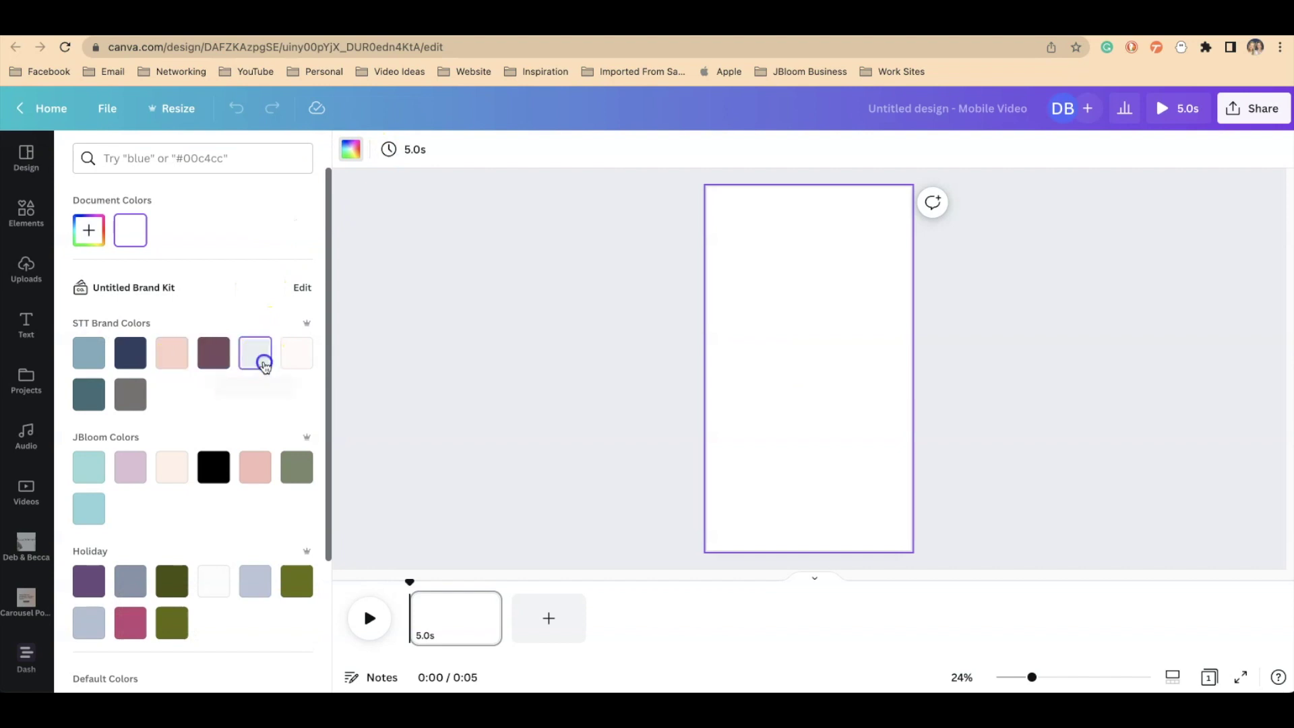
pyautogui.click(264, 365)
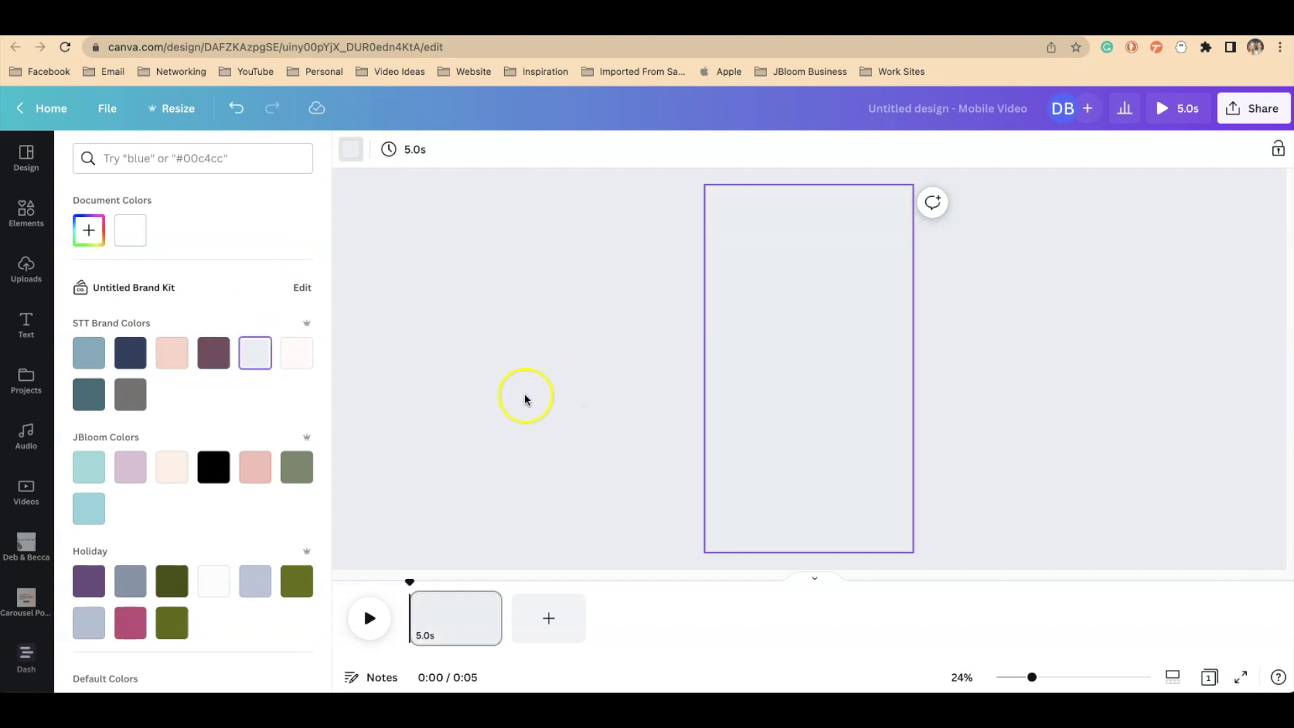
pyautogui.click(441, 407)
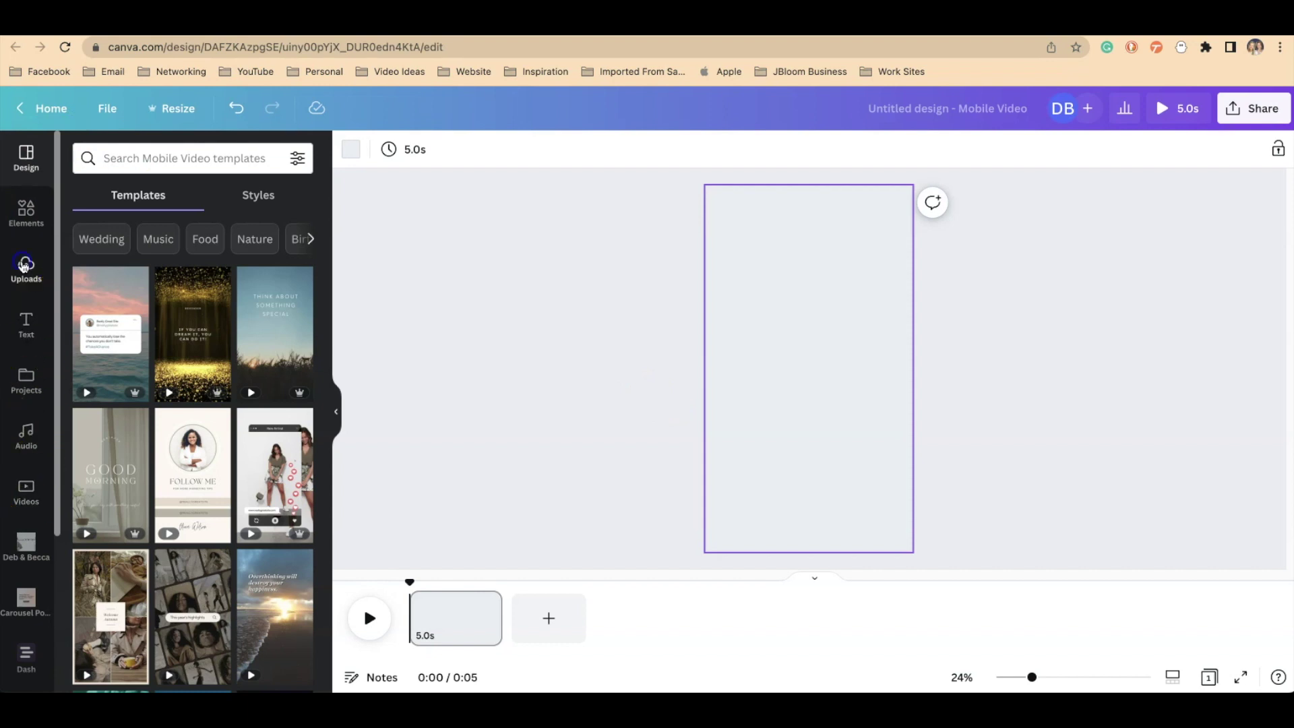
pyautogui.click(27, 265)
# Add the 46.3s uploaded talking video, trim it to 10.0s, and nudge it slightly up.
pyautogui.click(182, 273)
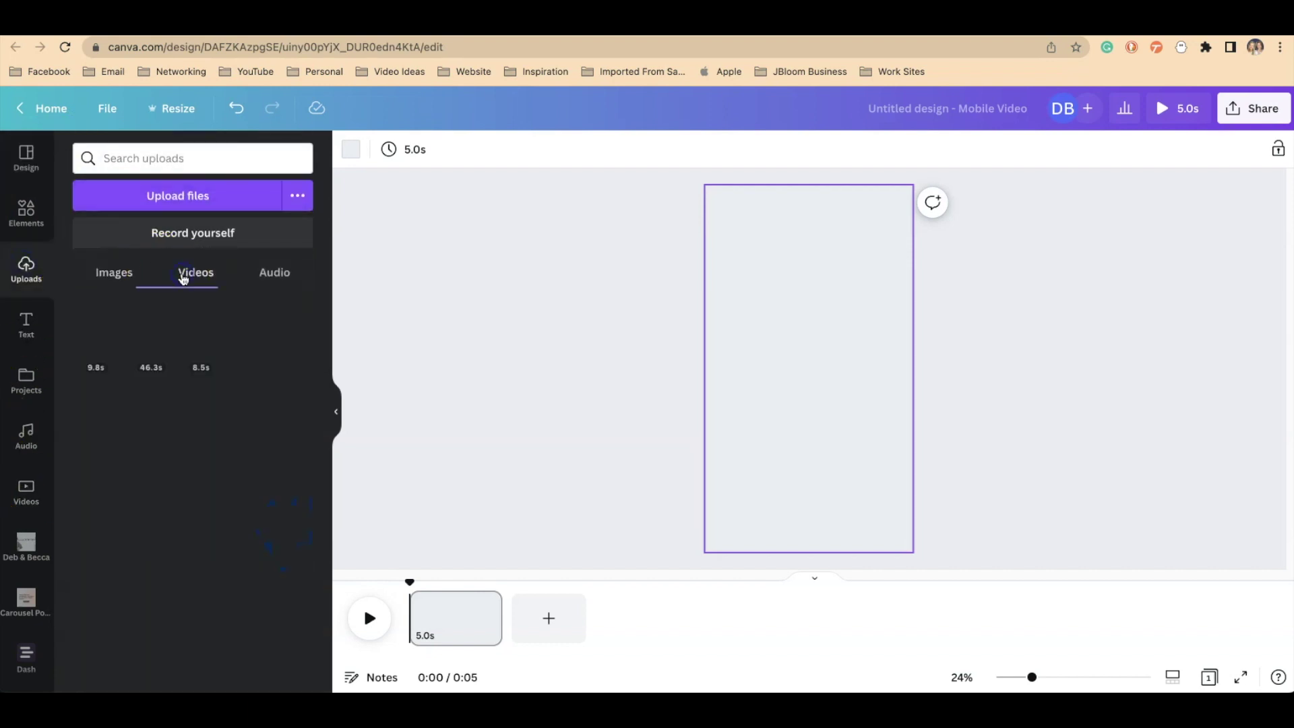
pyautogui.click(148, 337)
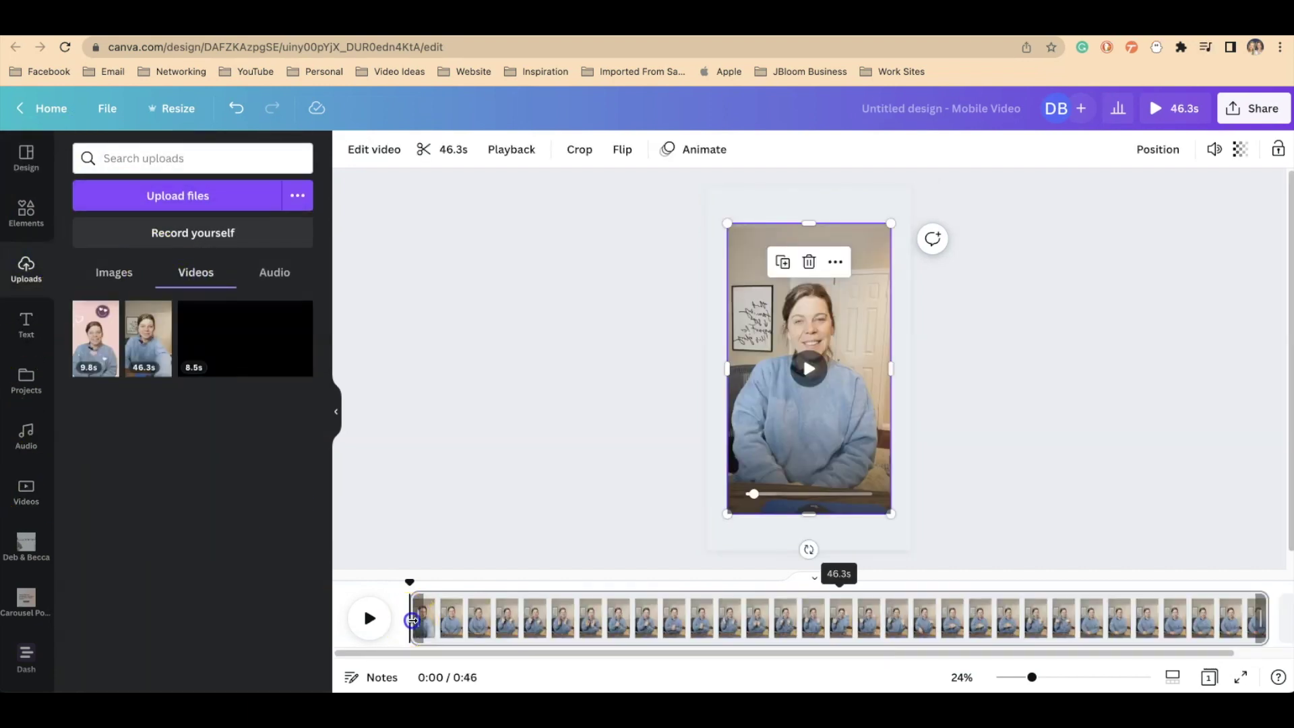
pyautogui.moveTo(413, 620); pyautogui.dragTo(448, 623)
pyautogui.moveTo(1211, 619); pyautogui.dragTo(604, 639)
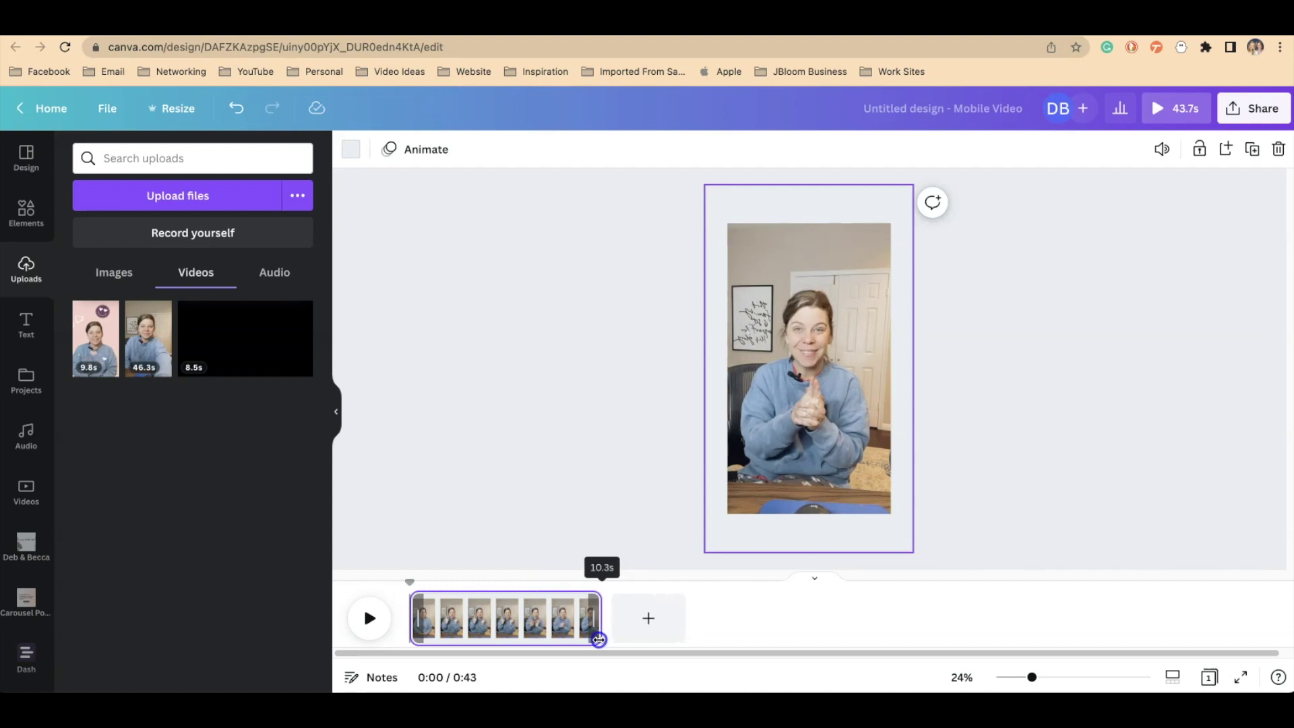
pyautogui.moveTo(592, 639); pyautogui.dragTo(592, 637)
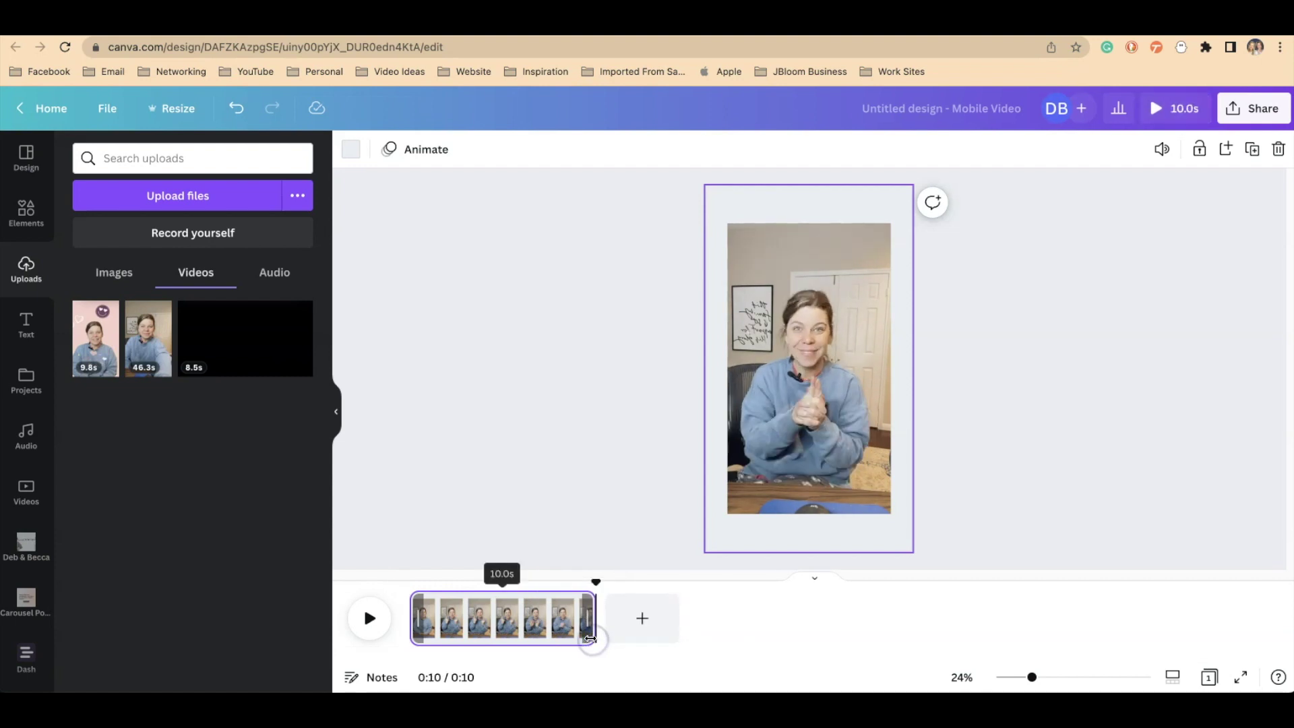
pyautogui.click(853, 449)
pyautogui.moveTo(854, 450); pyautogui.dragTo(847, 421)
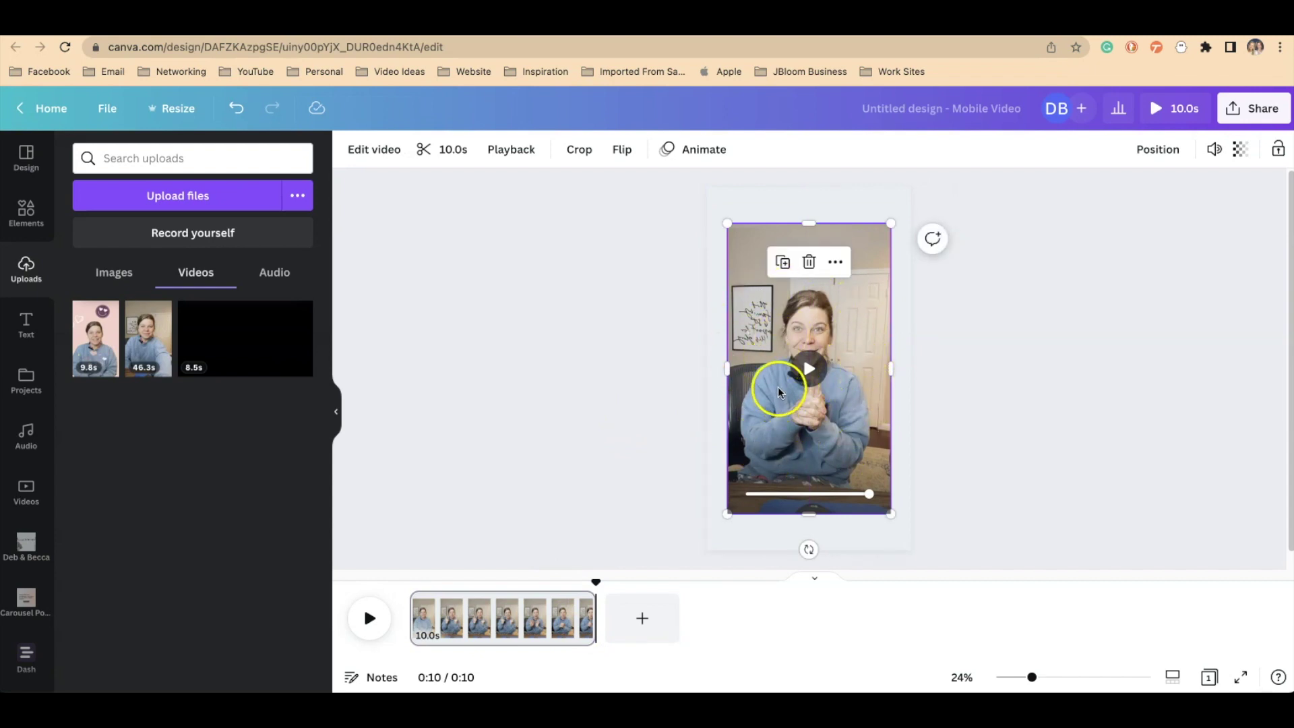
# Remove the room background from the talking video, enlarge it, and set it as page background.
pyautogui.click(374, 153)
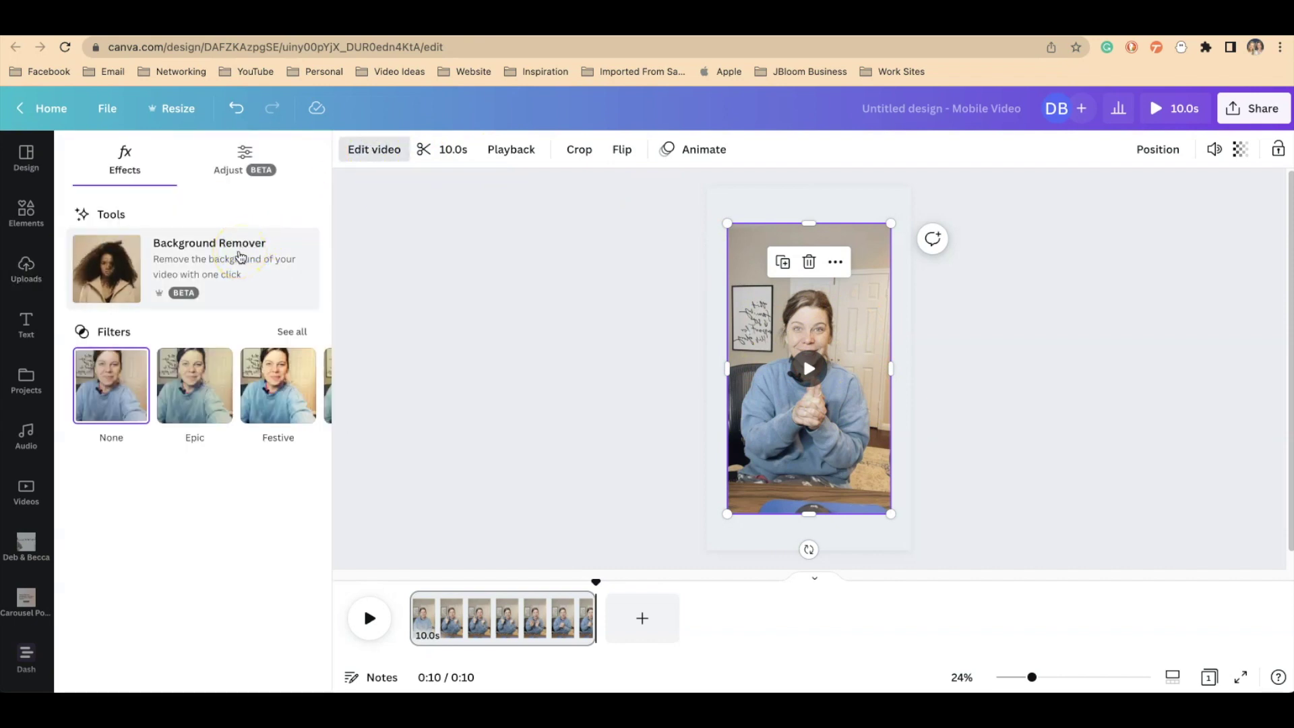
pyautogui.click(239, 256)
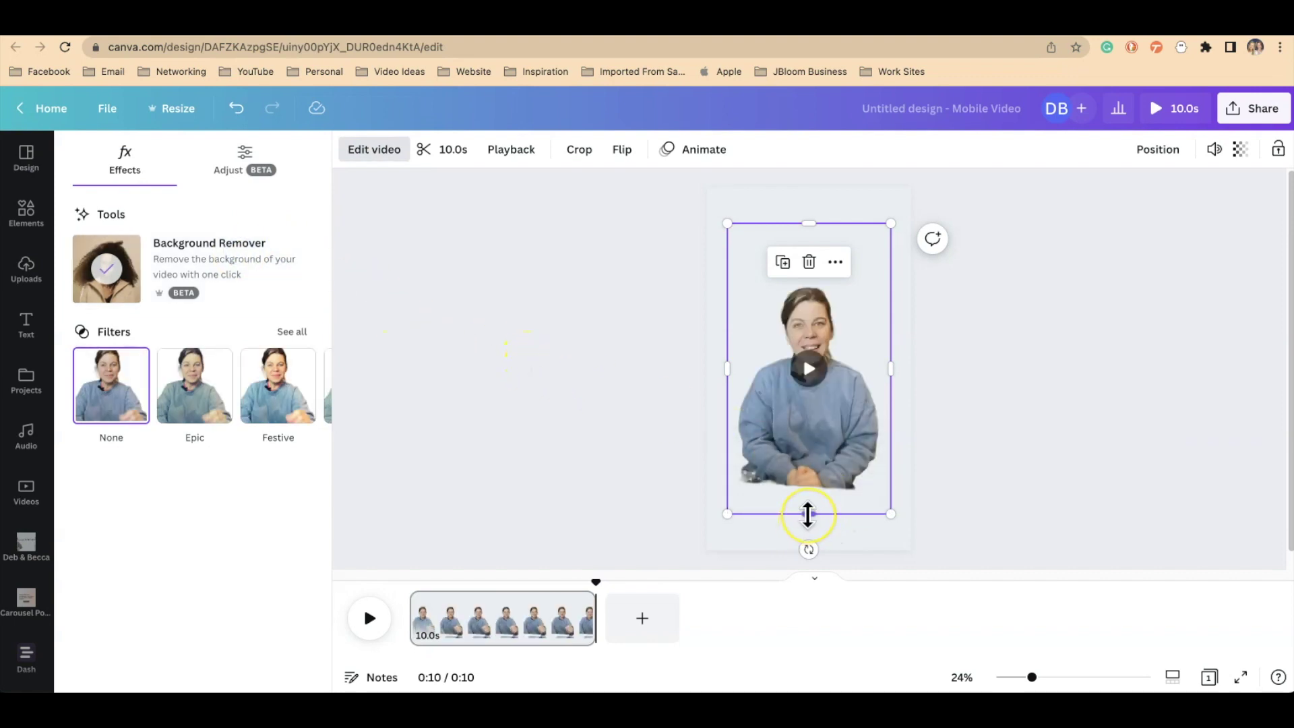
pyautogui.moveTo(808, 513); pyautogui.dragTo(782, 505)
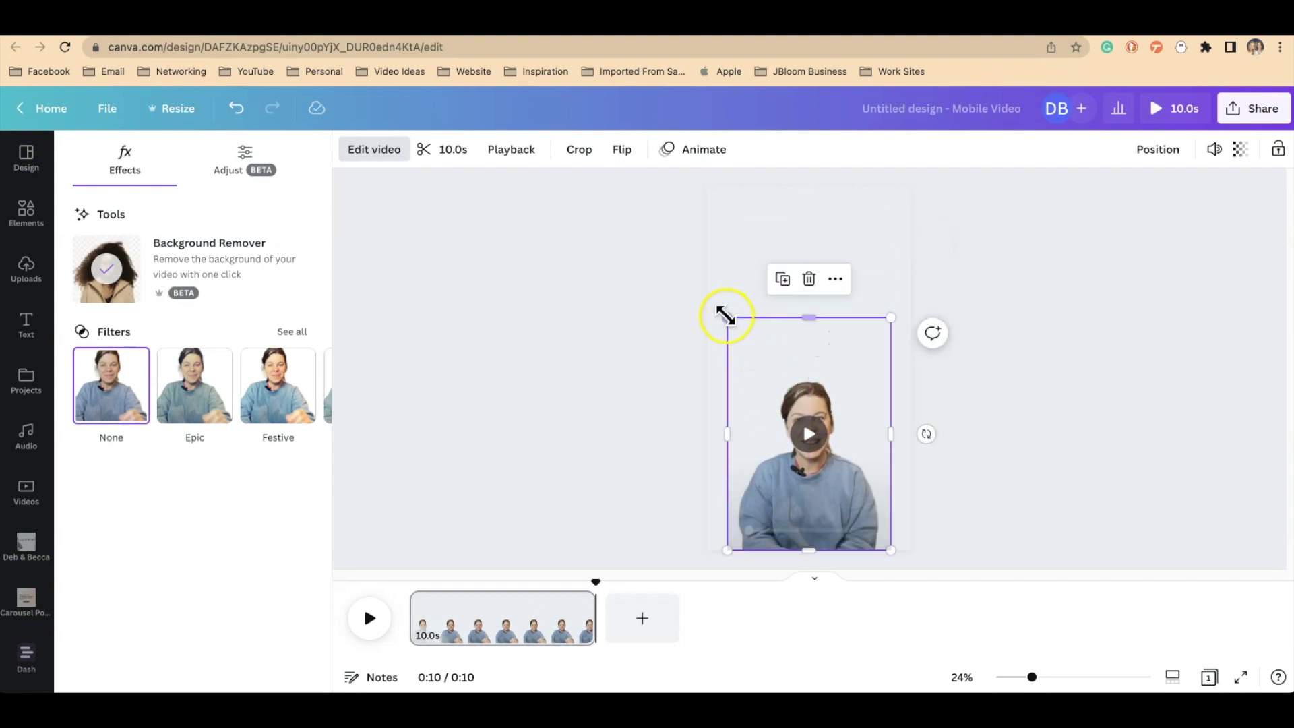
pyautogui.moveTo(721, 311); pyautogui.dragTo(704, 295)
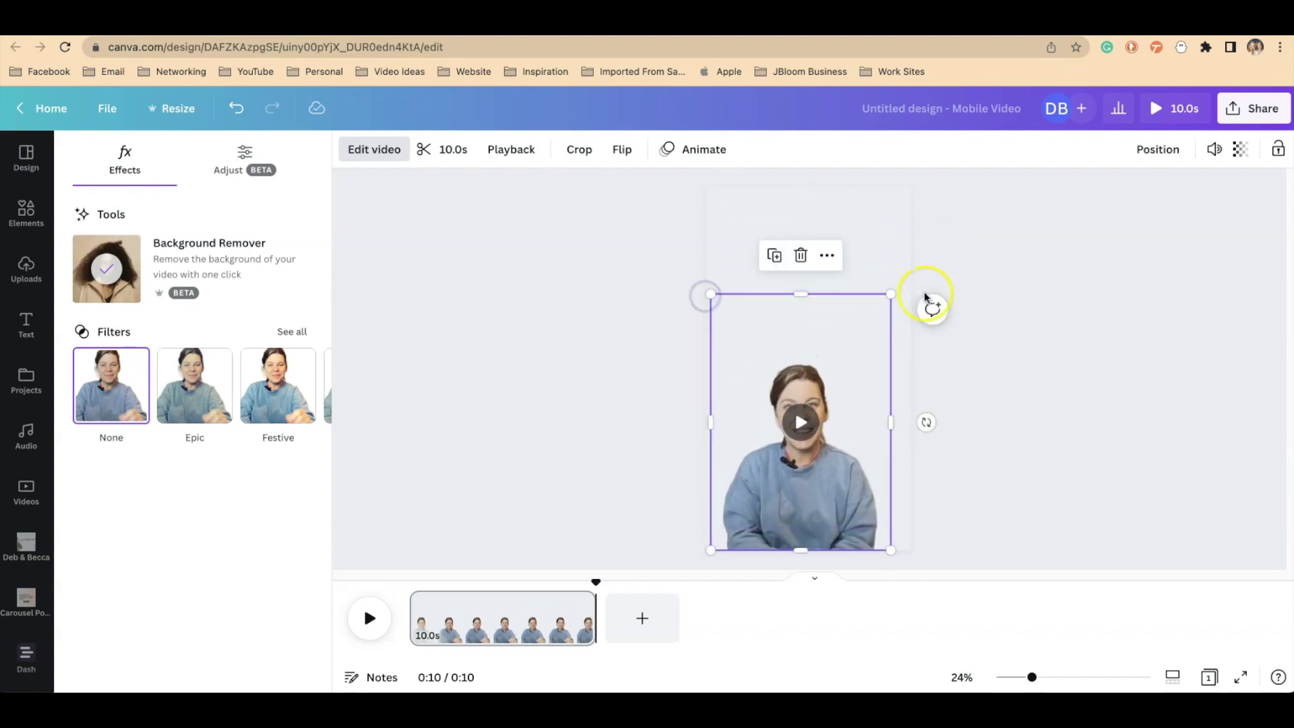
pyautogui.moveTo(892, 293); pyautogui.dragTo(928, 280)
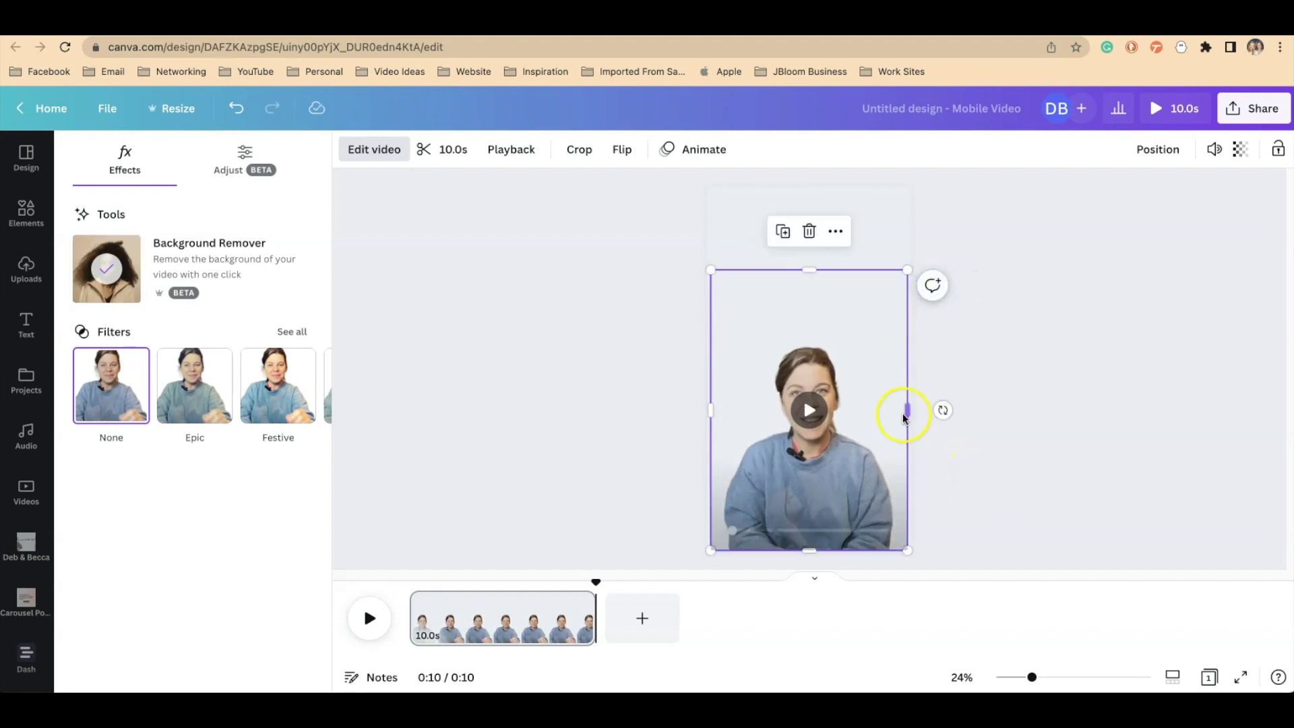
pyautogui.rightClick(866, 453)
pyautogui.click(923, 668)
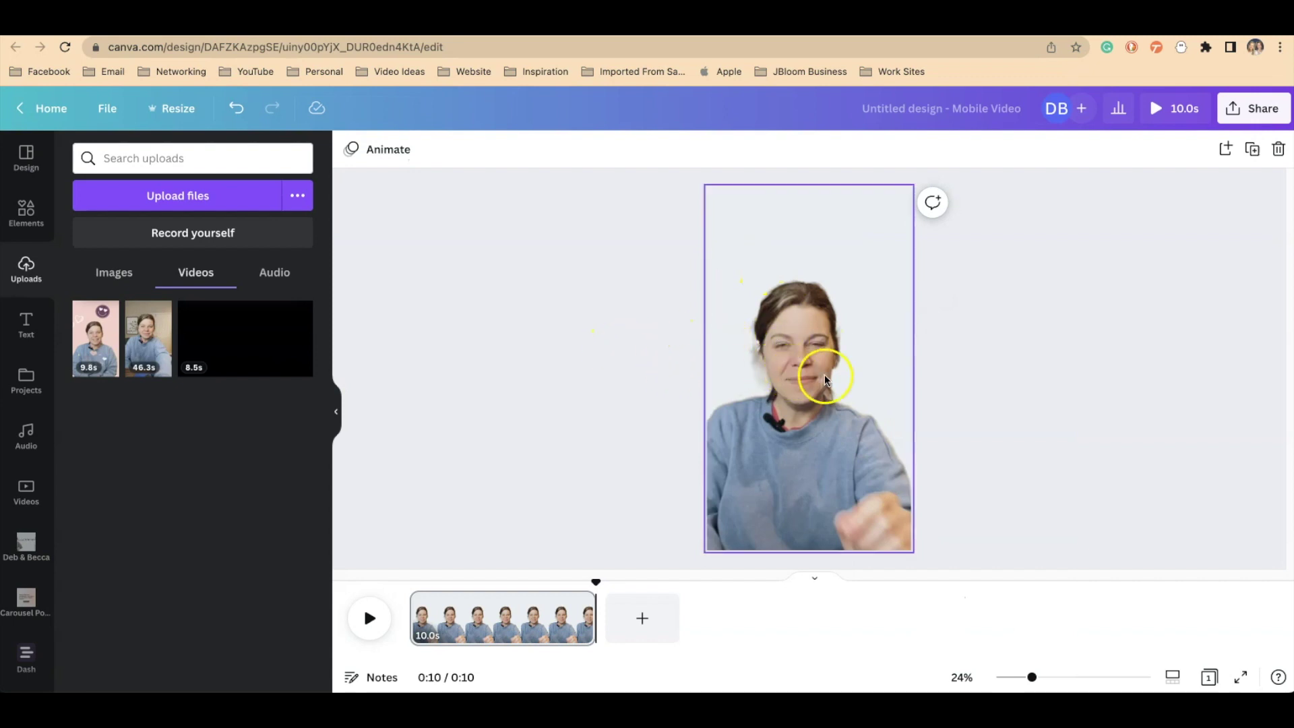
# Hide the side panel and play, then pause, a preview of the cut-out presenter.
pyautogui.click(131, 593)
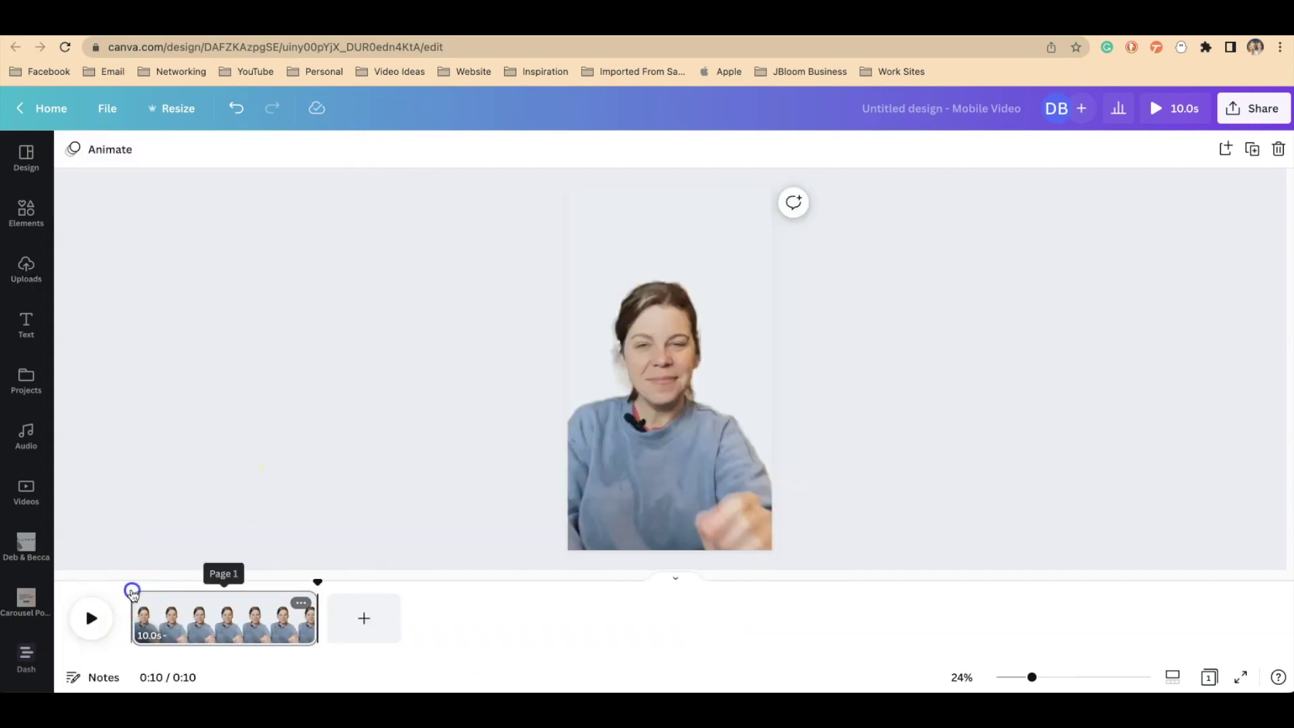
pyautogui.click(92, 619)
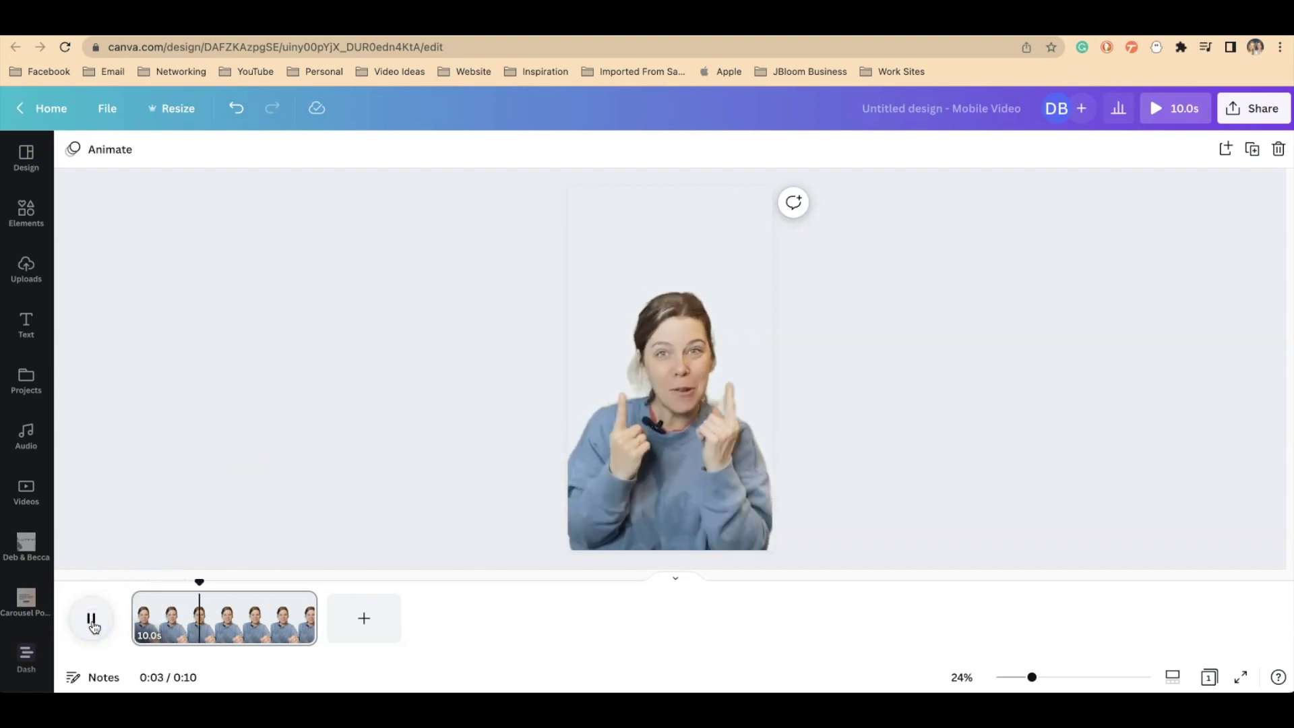
pyautogui.click(93, 619)
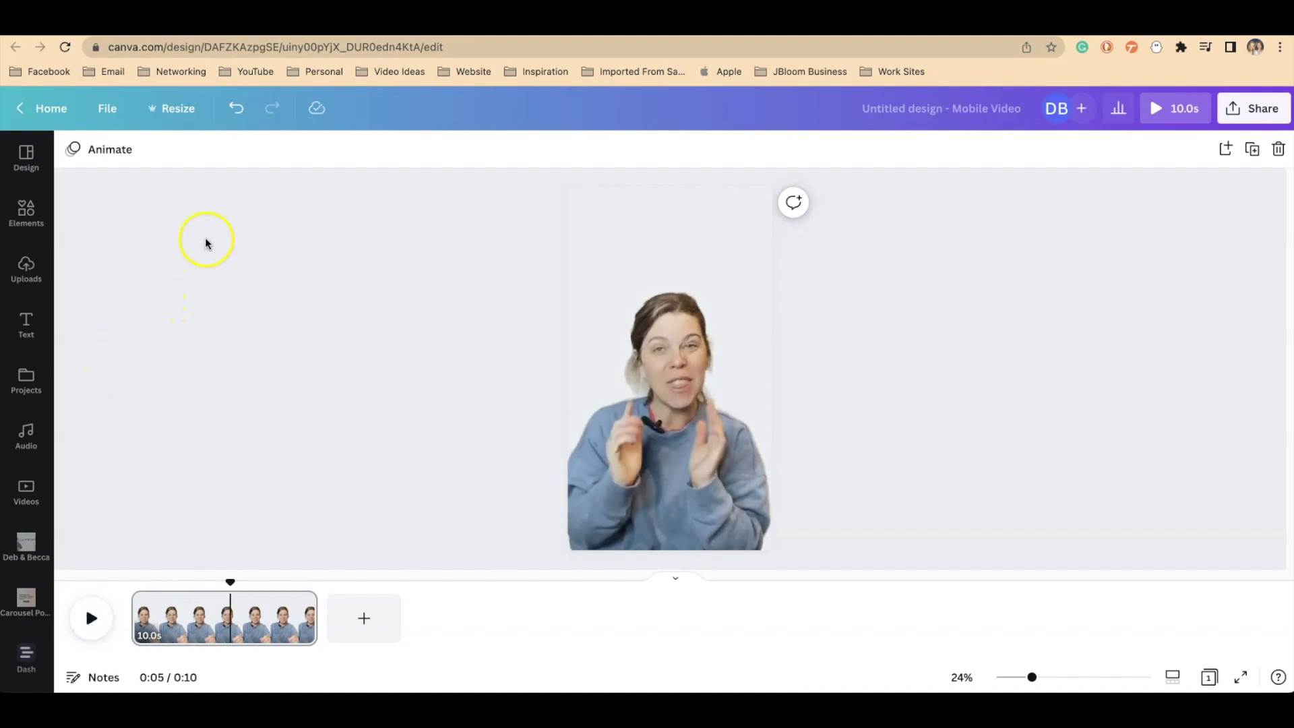
# Add a small yellow star sticker near the top of the page.
pyautogui.click(27, 214)
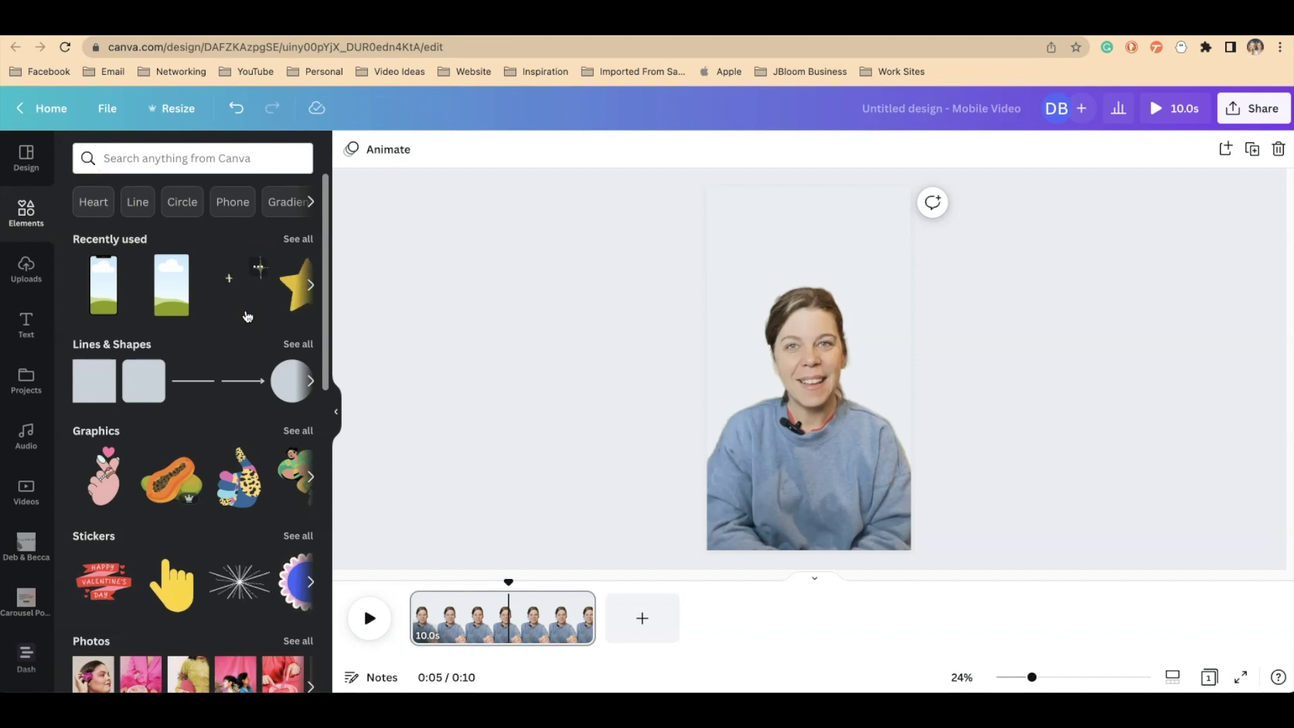
pyautogui.click(294, 306)
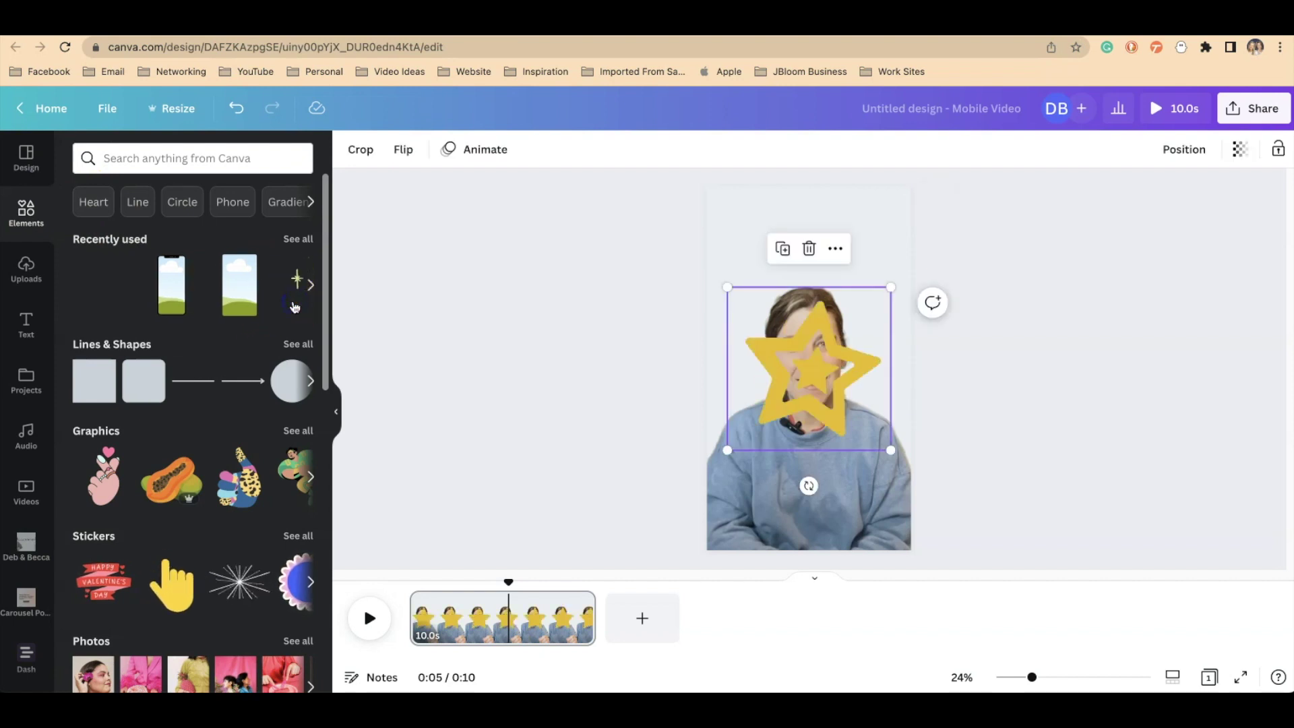
pyautogui.moveTo(808, 367); pyautogui.dragTo(765, 274)
pyautogui.moveTo(842, 342); pyautogui.dragTo(757, 261)
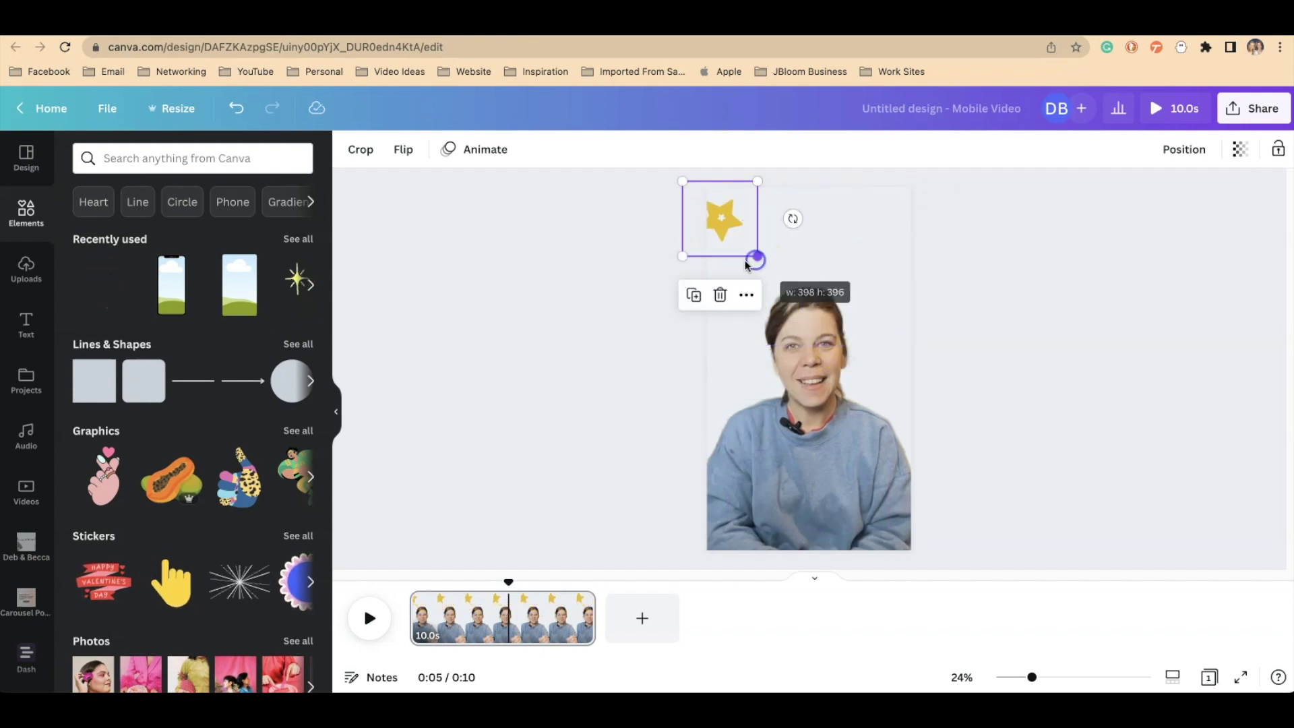
# Add a shrunken sparkle at lower right and white outline hearts at upper right.
pyautogui.hscroll(2, 297, 286)
pyautogui.hscroll(2, 297, 286)
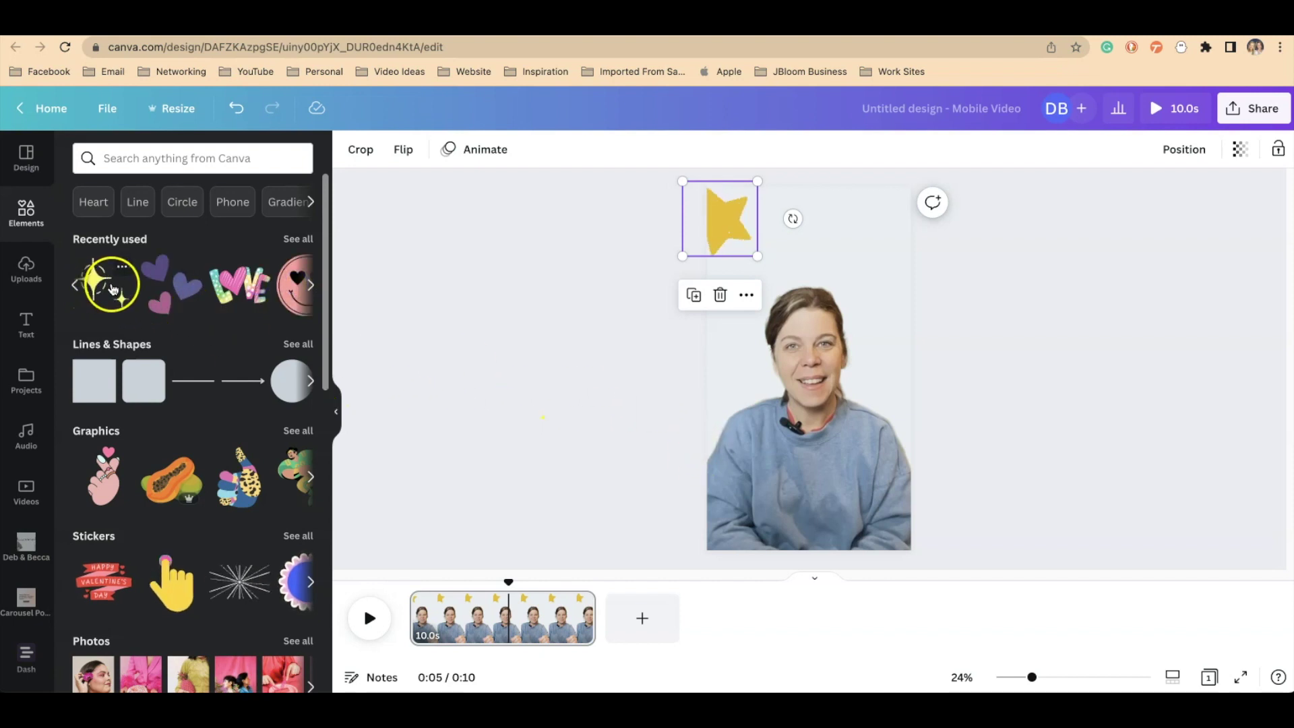
pyautogui.click(92, 286)
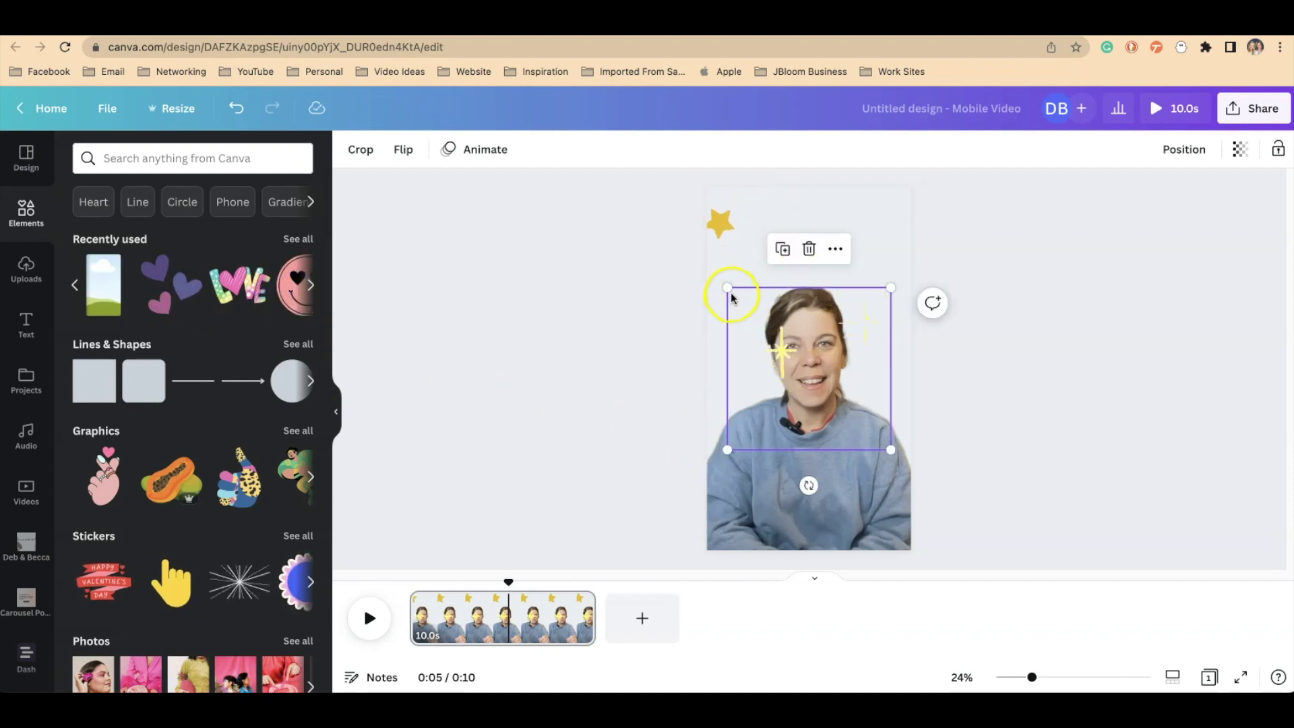
pyautogui.moveTo(729, 288); pyautogui.dragTo(872, 485)
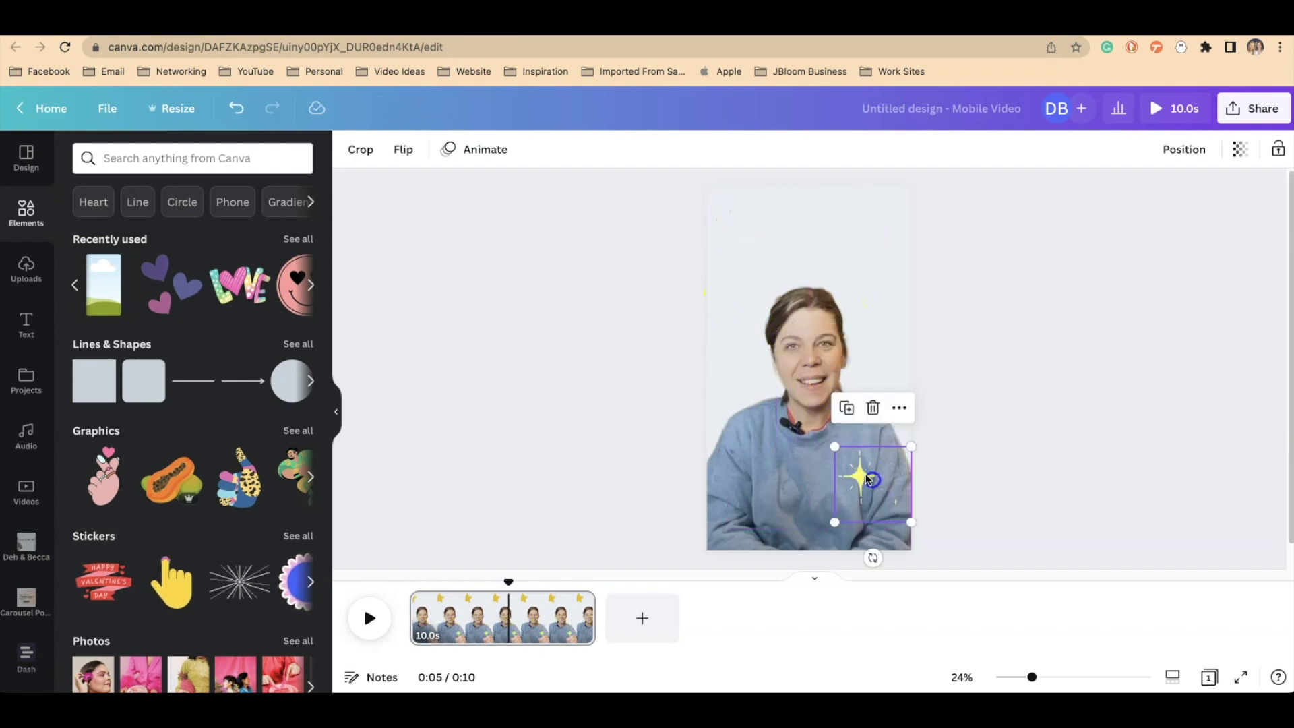
pyautogui.click(312, 290)
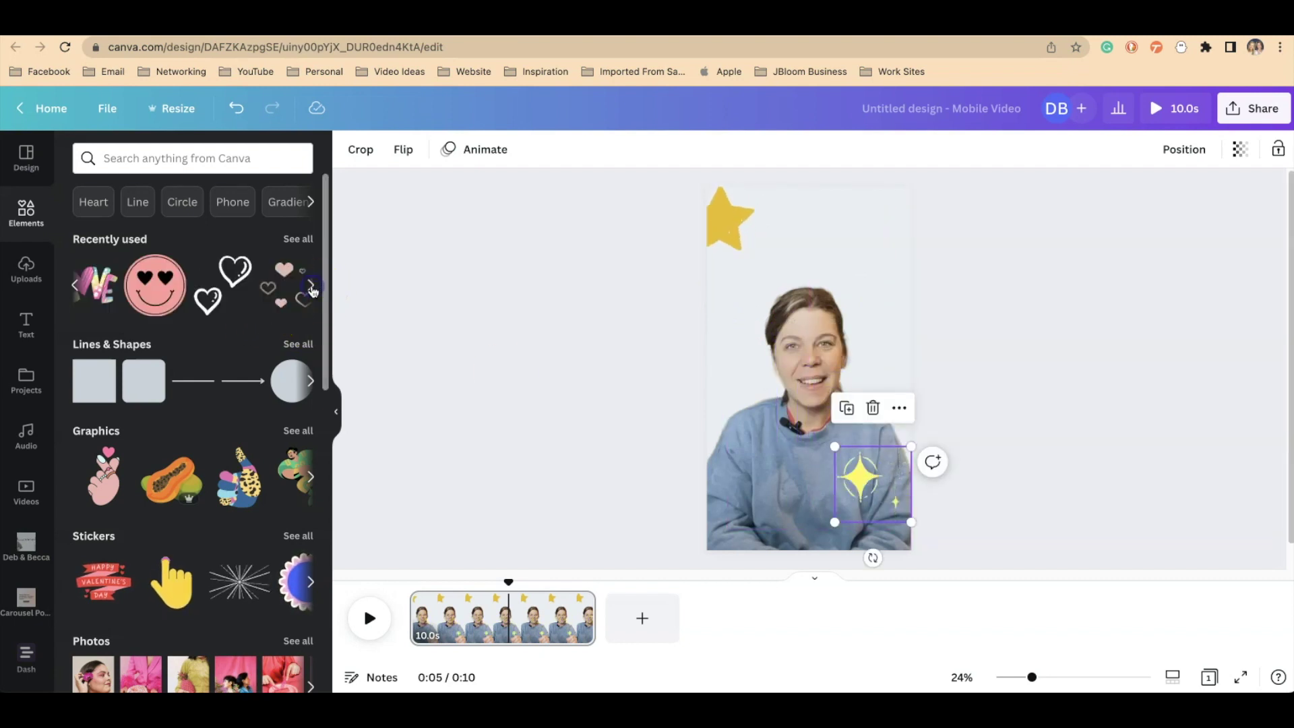
pyautogui.click(172, 289)
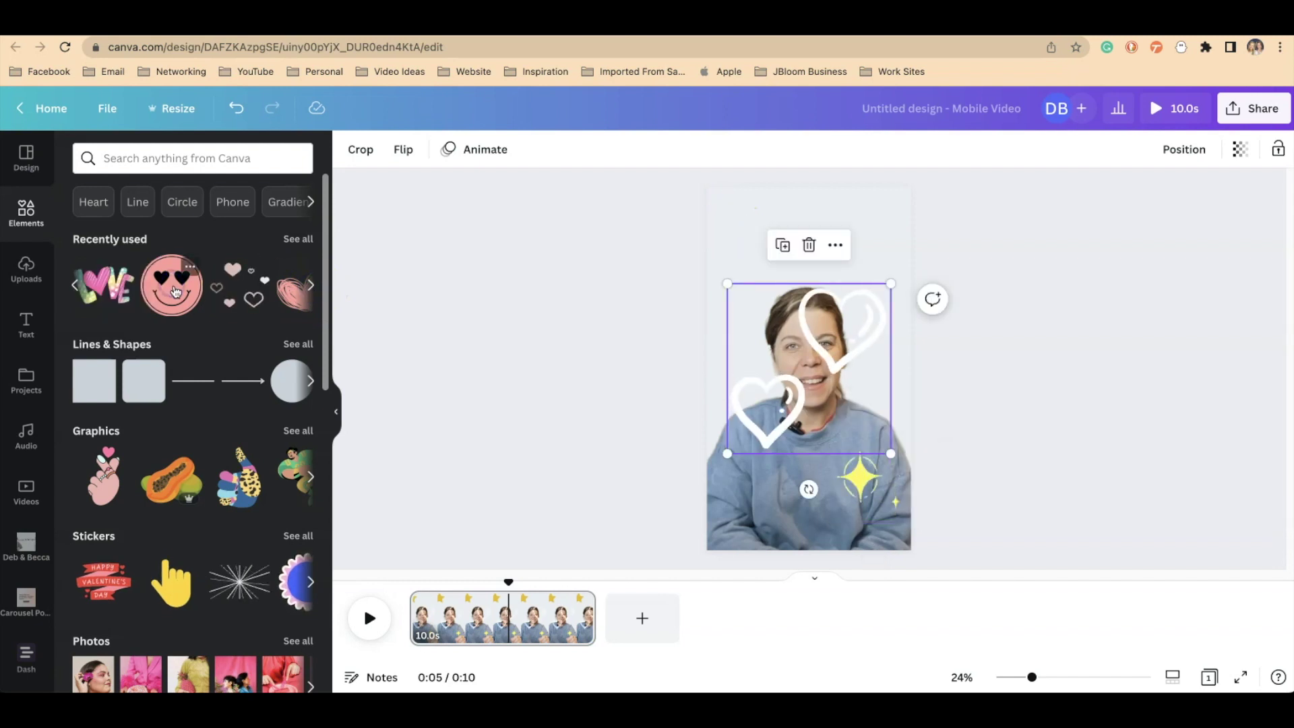
pyautogui.moveTo(722, 455); pyautogui.dragTo(866, 293)
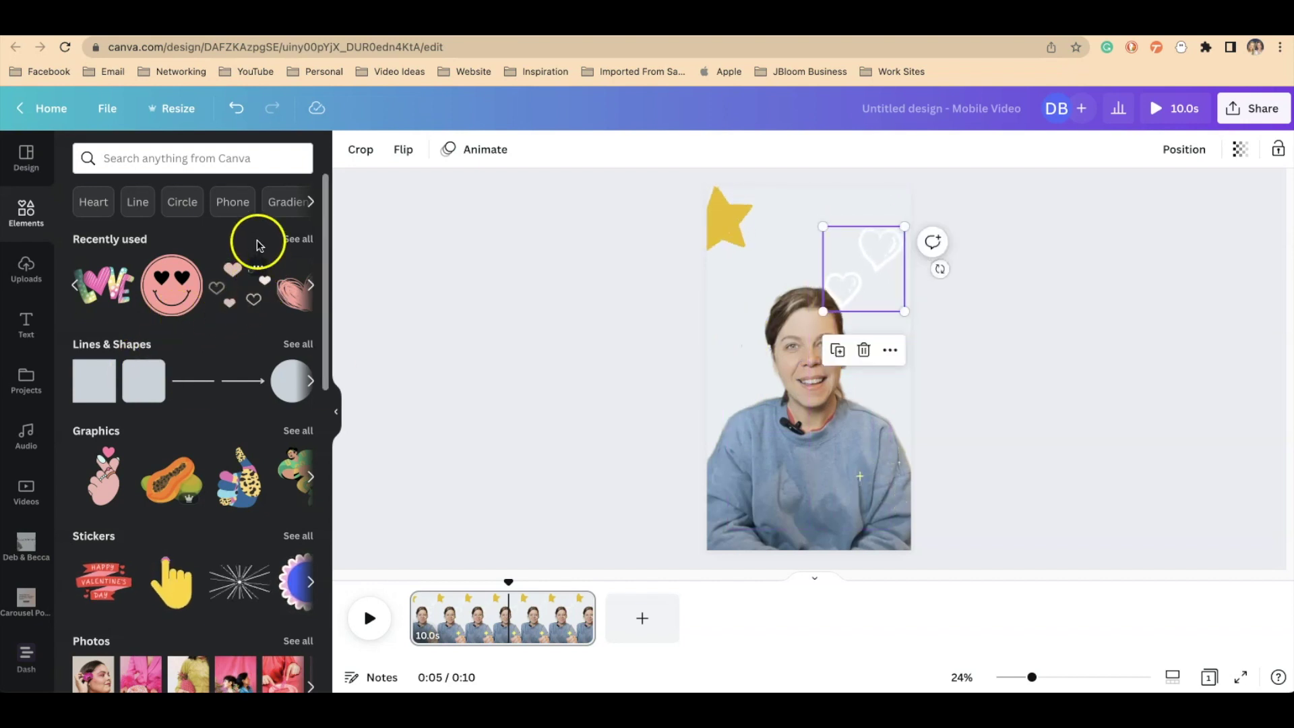
# From 'squiggly line' graphics, place a purple squiggle at top, a yellow squiggle left, and a peach spiral.
pyautogui.click(171, 159)
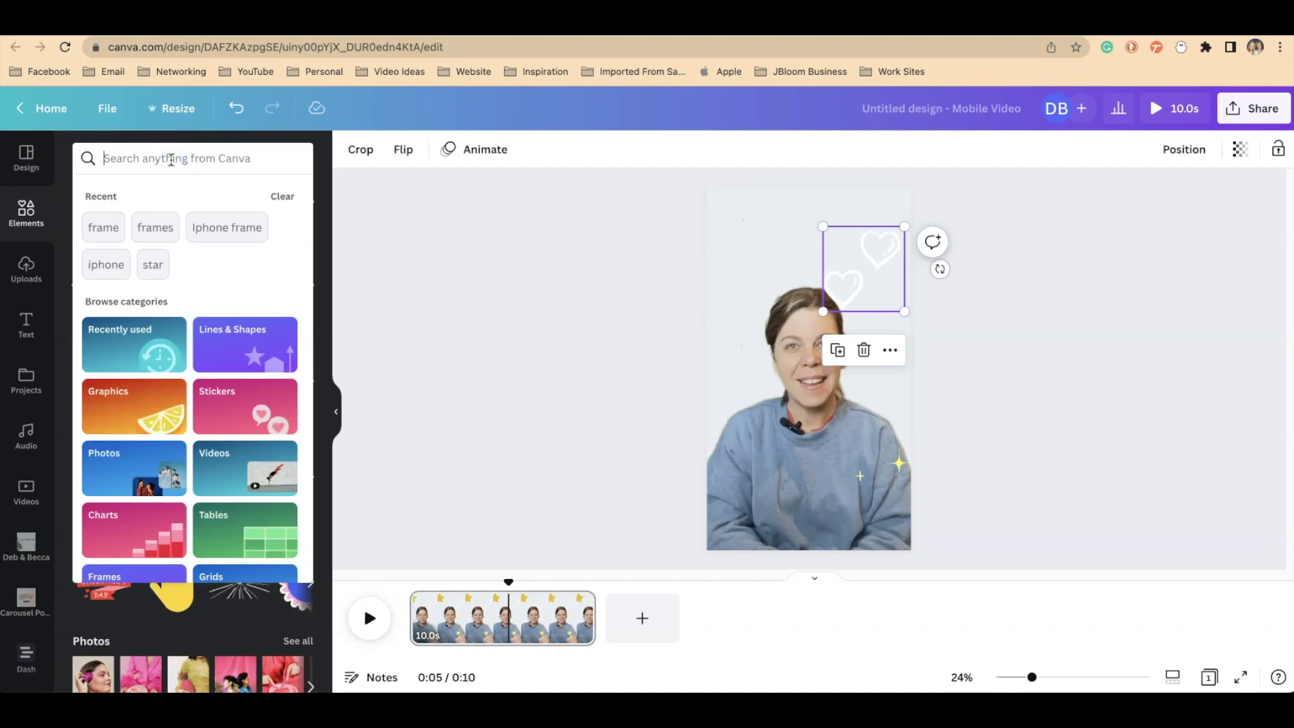
pyautogui.write('sq')
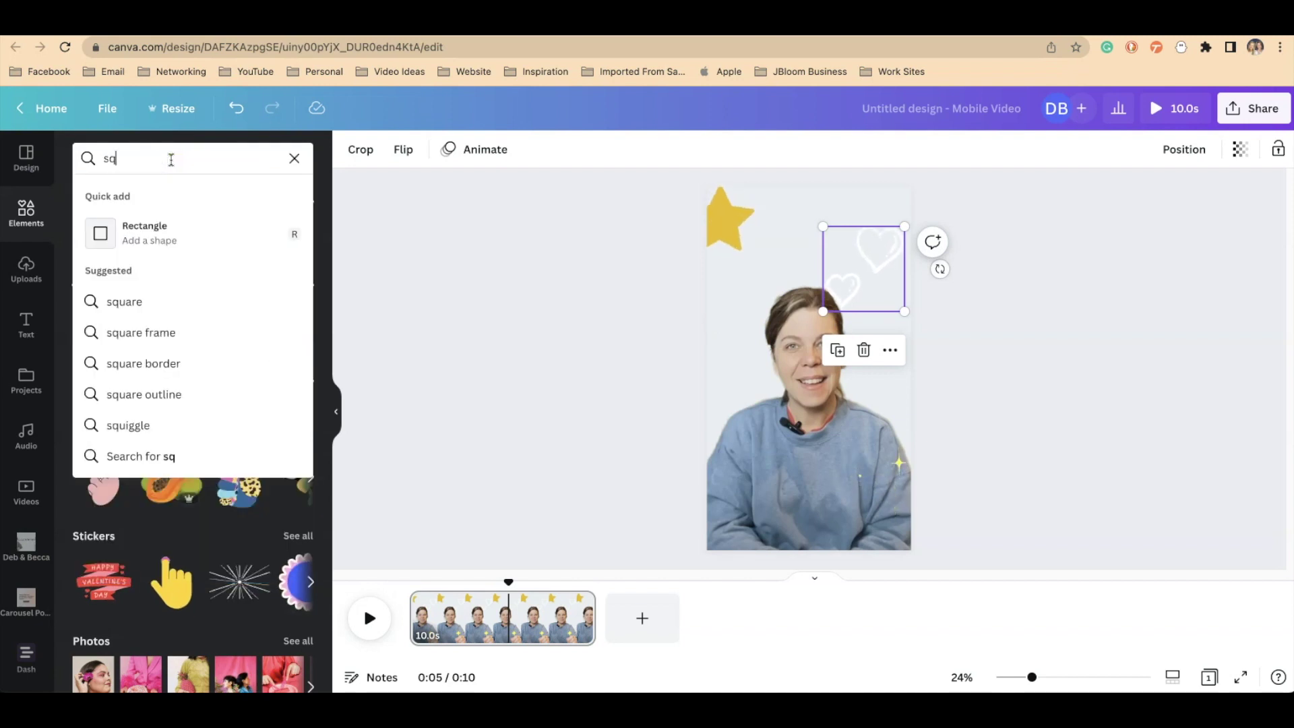
pyautogui.write('uiggly')
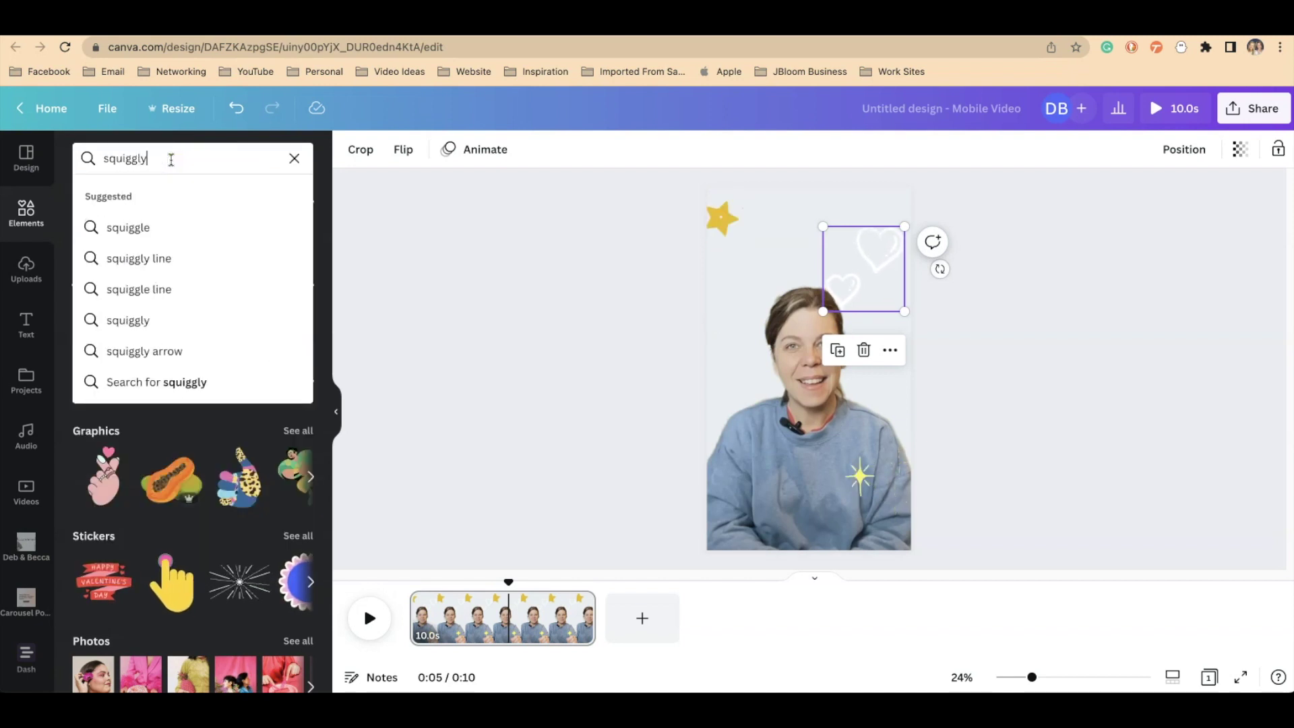
pyautogui.write(' line')
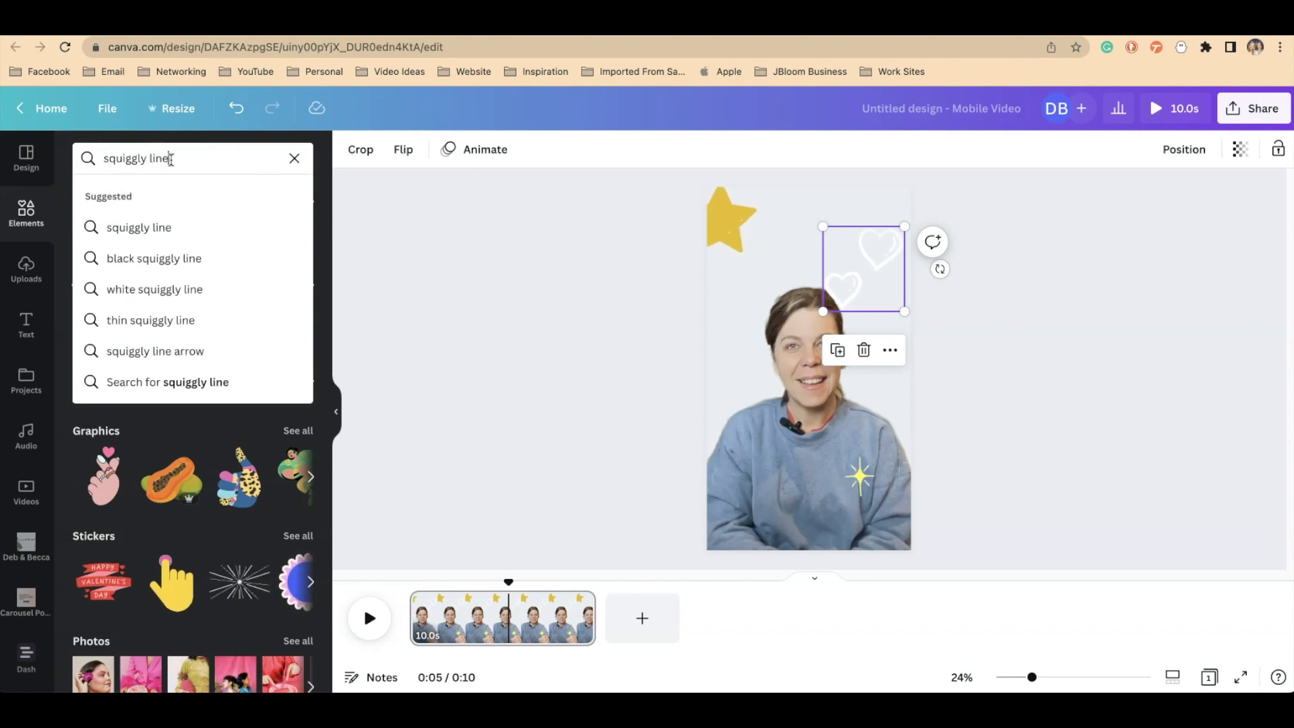
pyautogui.press('Return')
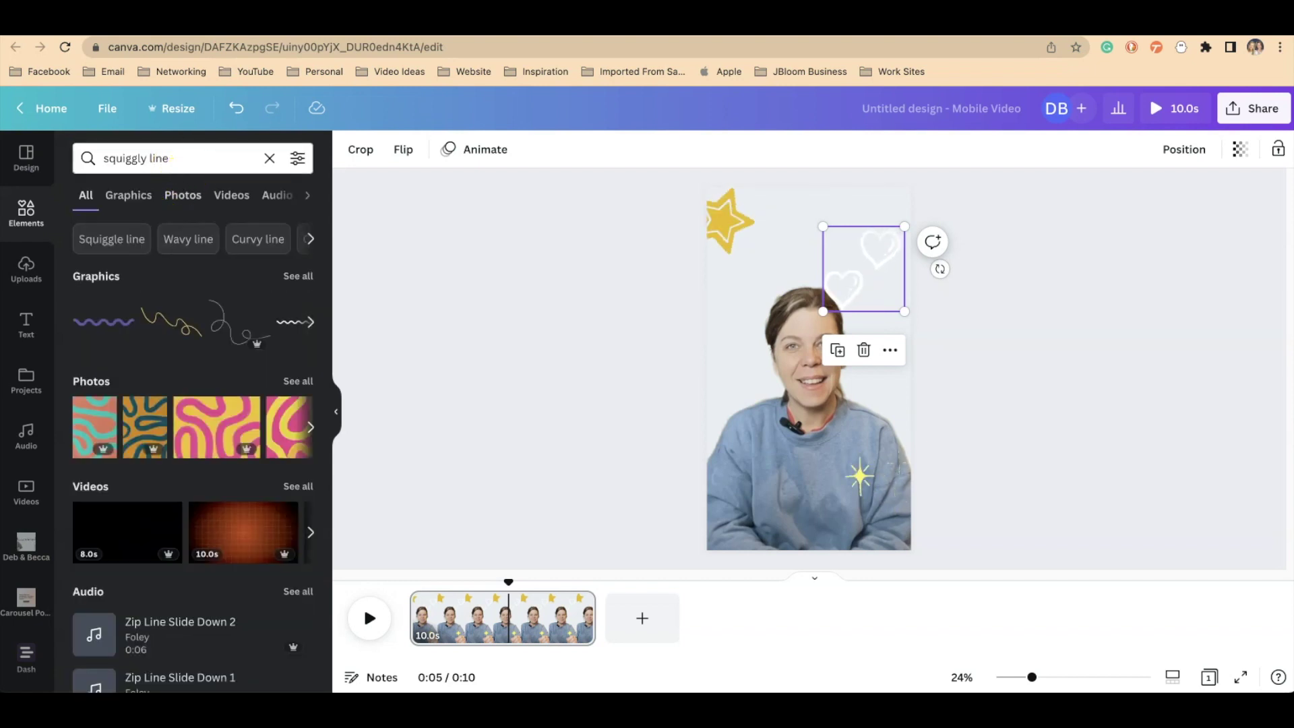
pyautogui.click(298, 276)
pyautogui.scroll(-5, 202, 549)
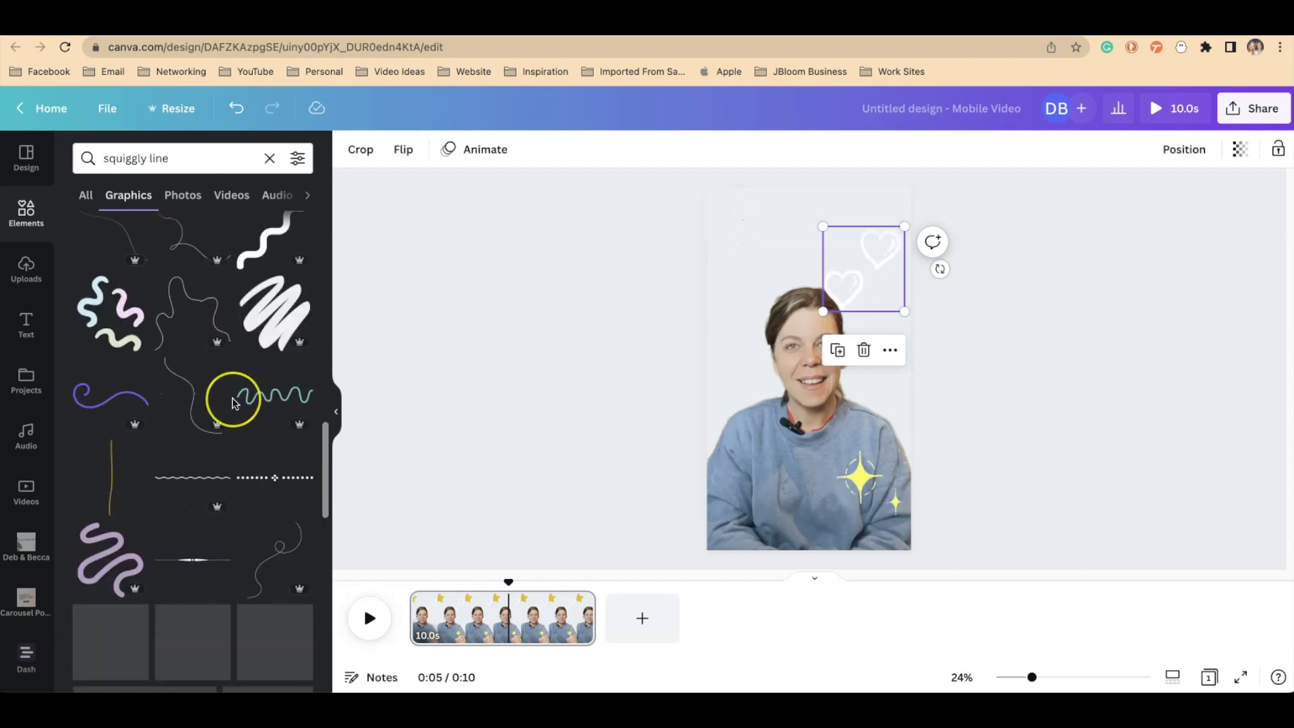
pyautogui.scroll(-3, 233, 403)
pyautogui.click(109, 391)
pyautogui.moveTo(815, 375); pyautogui.dragTo(803, 216)
pyautogui.moveTo(821, 270); pyautogui.dragTo(895, 232)
pyautogui.scroll(-10, 176, 540)
pyautogui.moveTo(208, 332)
pyautogui.mouseDown()
pyautogui.moveTo(746, 372)
pyautogui.moveTo(708, 321)
pyautogui.mouseUp()
pyautogui.moveTo(188, 543); pyautogui.dragTo(881, 404)
pyautogui.moveTo(924, 447)
pyautogui.mouseDown()
pyautogui.moveTo(900, 419)
pyautogui.moveTo(886, 435)
pyautogui.mouseUp()
# Search 'heart' graphics and place pink hearts at the page's left side.
pyautogui.scroll(-5, 197, 430)
pyautogui.tripleClick(169, 158)
pyautogui.write('heart')
pyautogui.press('Return')
pyautogui.moveTo(192, 465)
pyautogui.mouseDown()
pyautogui.moveTo(737, 425)
pyautogui.moveTo(729, 432)
pyautogui.mouseUp()
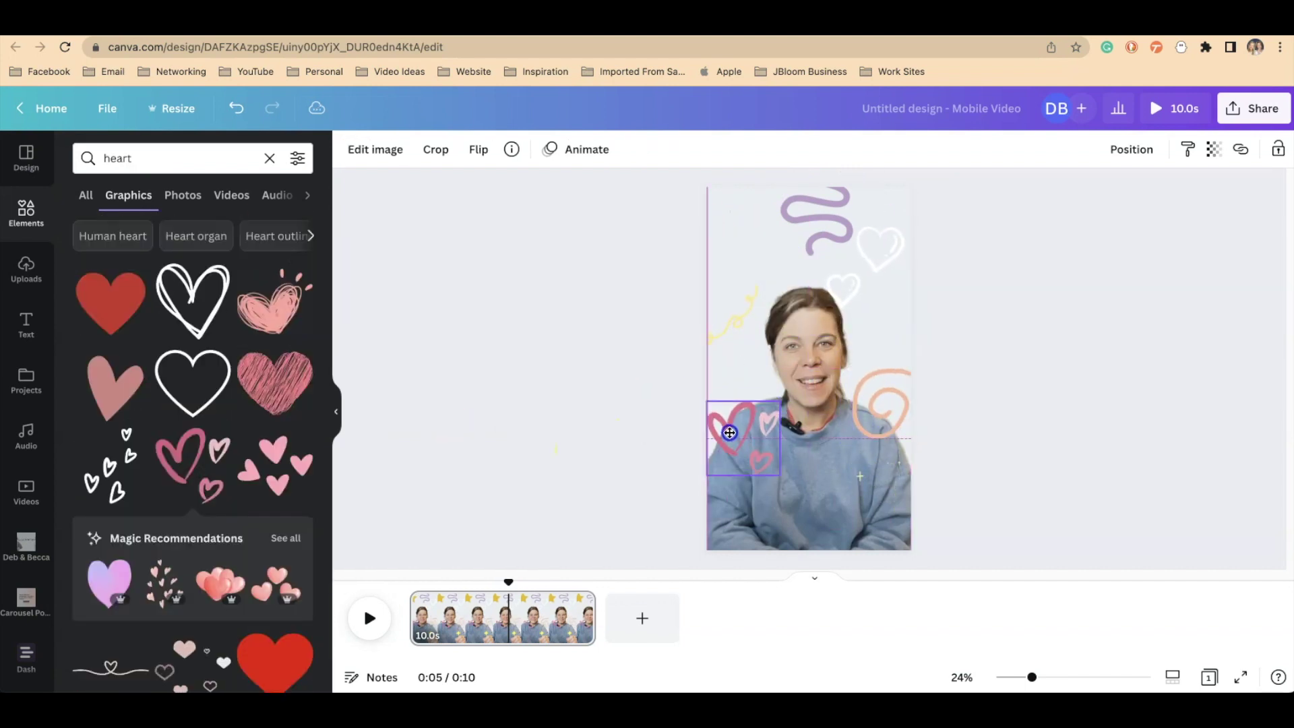
pyautogui.click(624, 369)
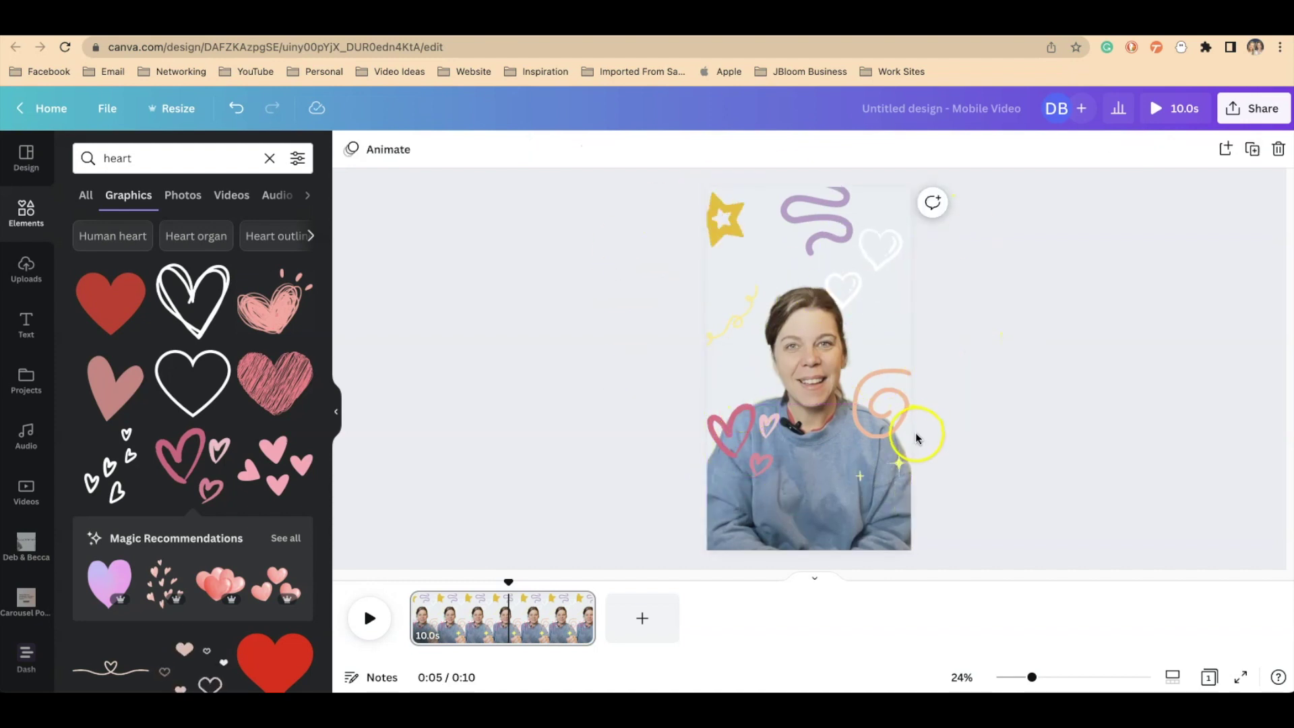
pyautogui.click(409, 602)
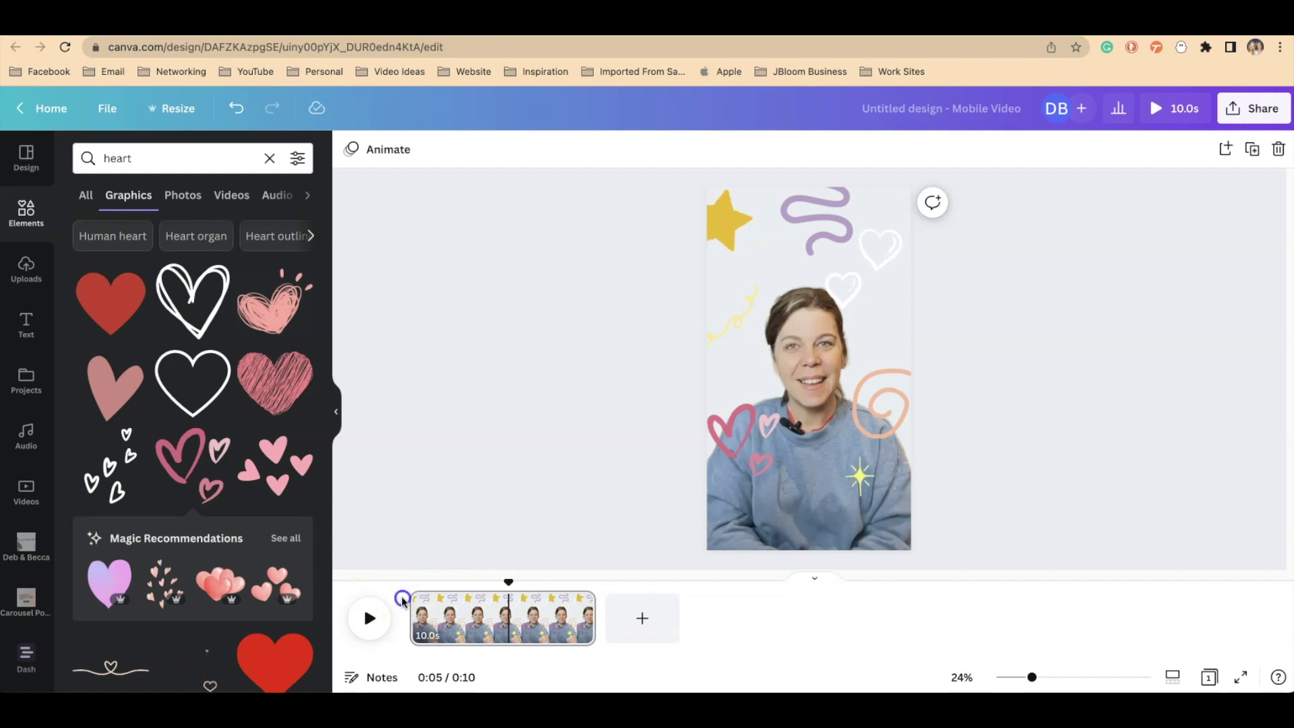
pyautogui.click(371, 619)
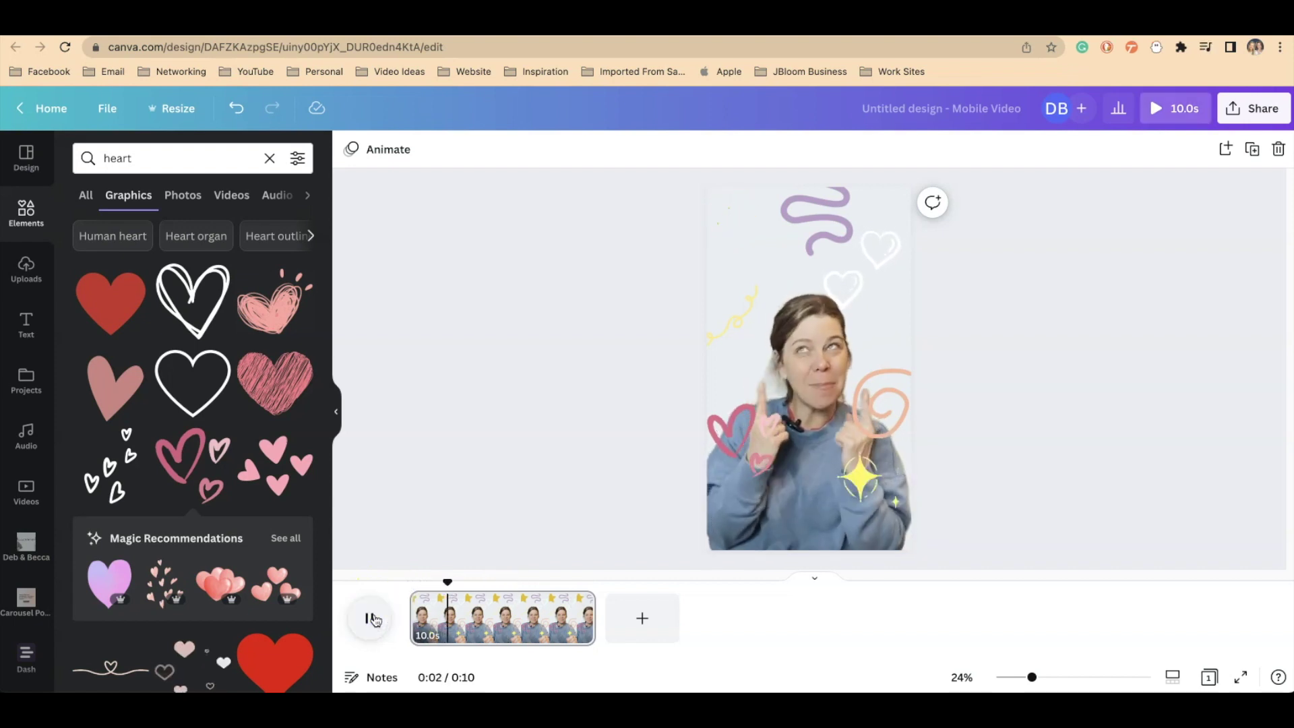
pyautogui.click(373, 617)
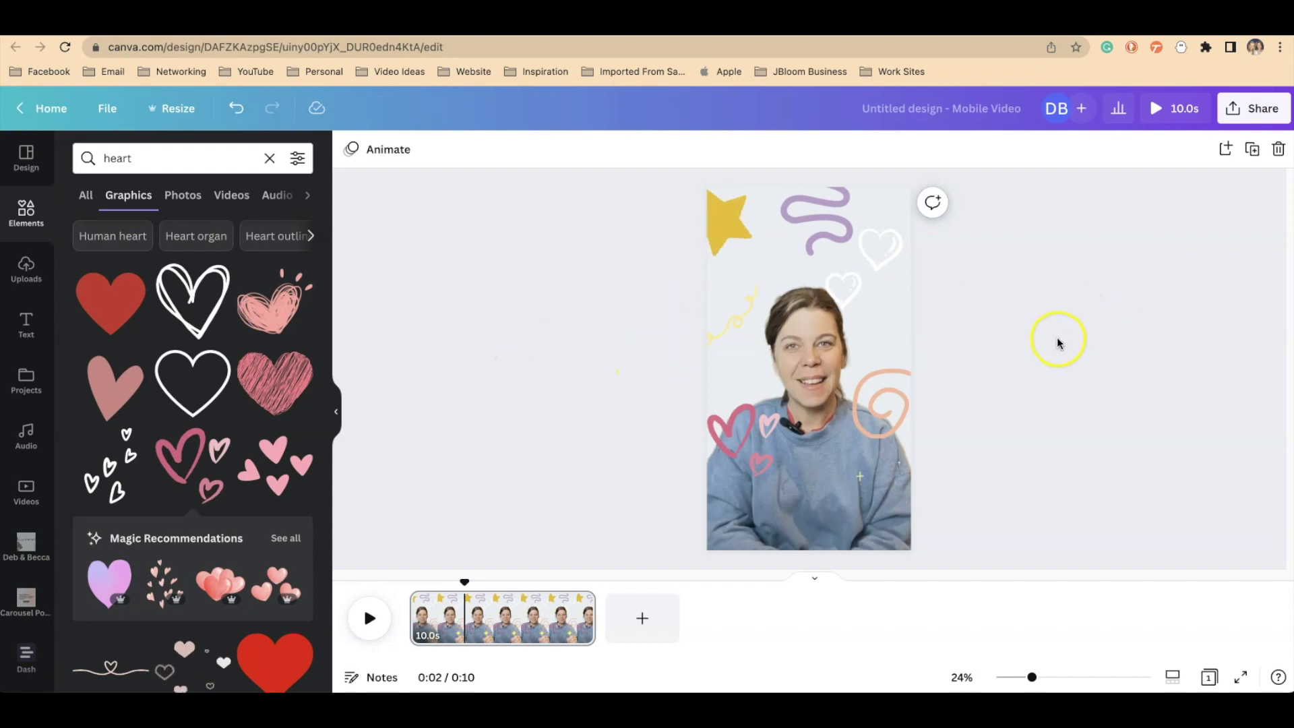
pyautogui.click(389, 151)
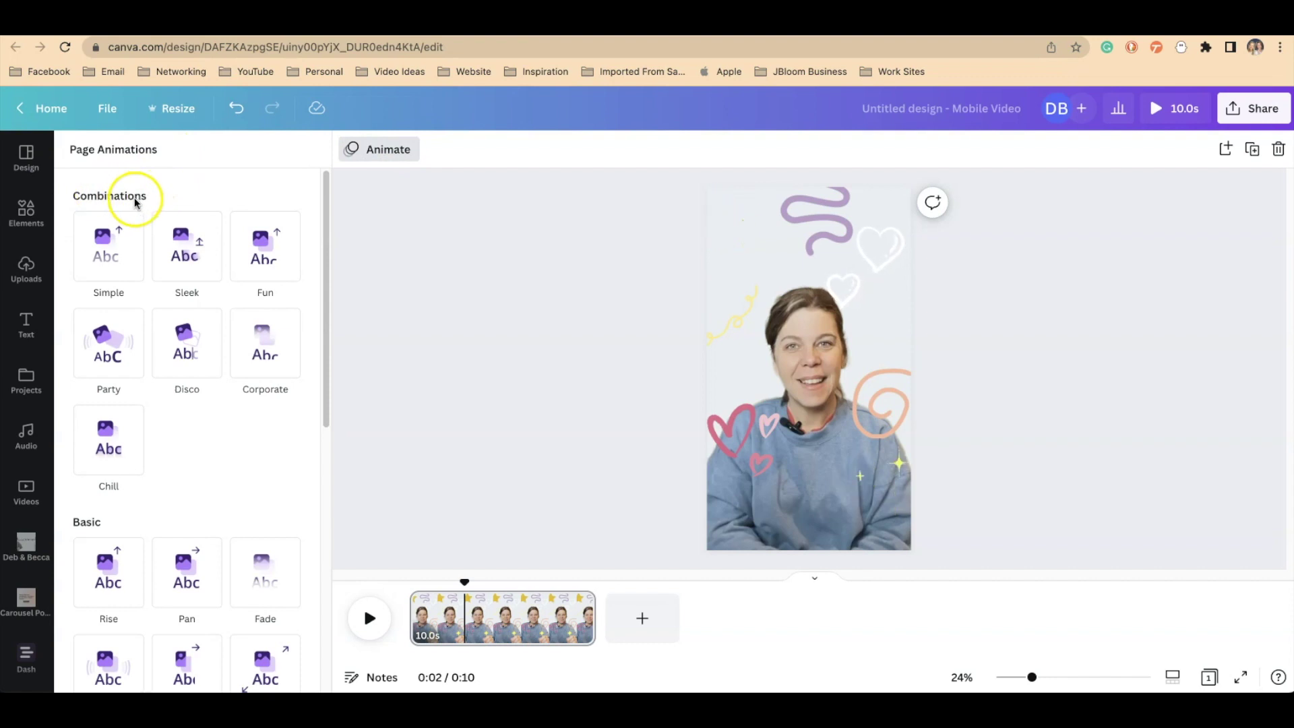
# Apply the Chill page animation and play the video from 0:00 to check it.
pyautogui.click(81, 466)
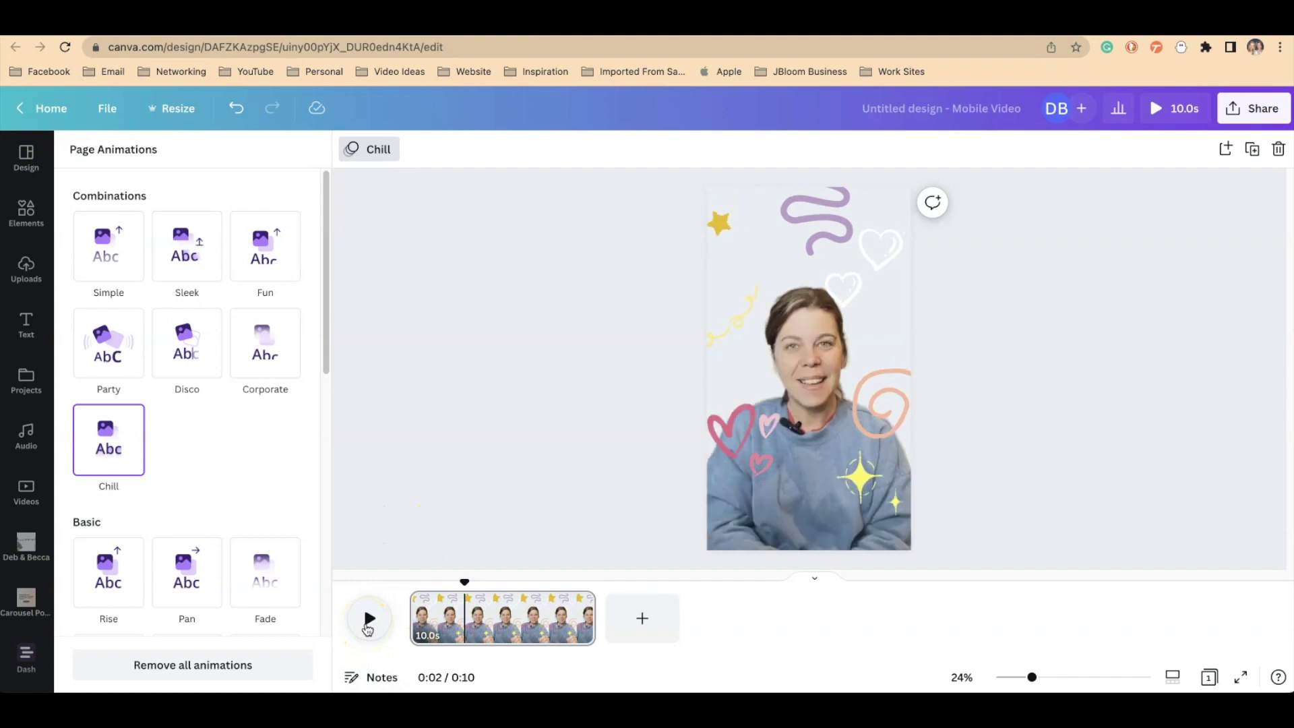
pyautogui.click(480, 583)
pyautogui.moveTo(468, 584); pyautogui.dragTo(409, 585)
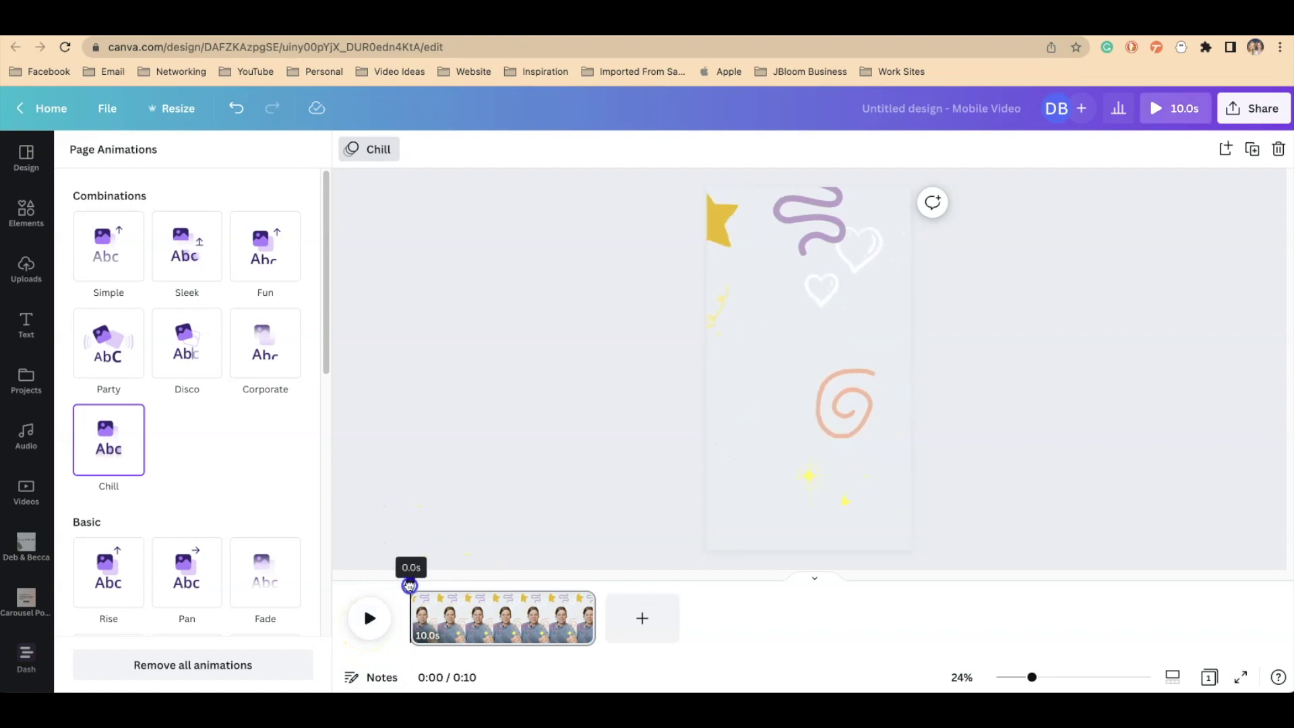
pyautogui.click(368, 619)
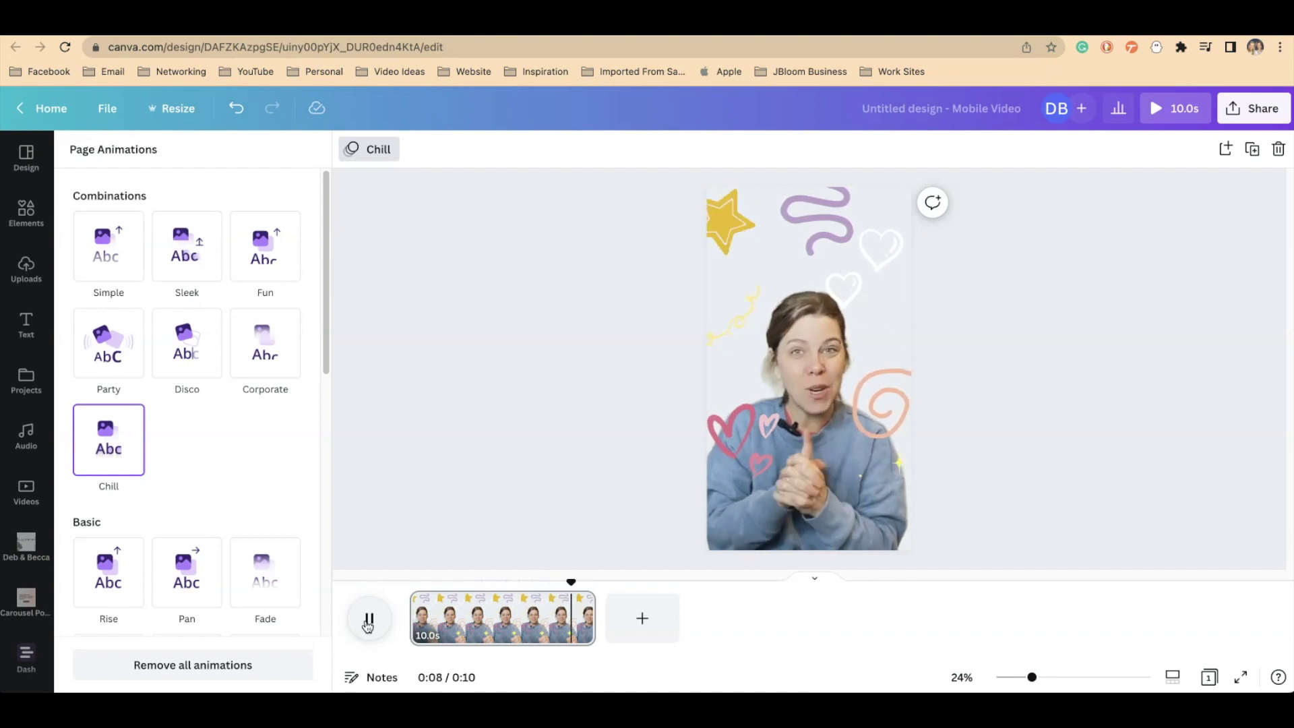
pyautogui.click(390, 612)
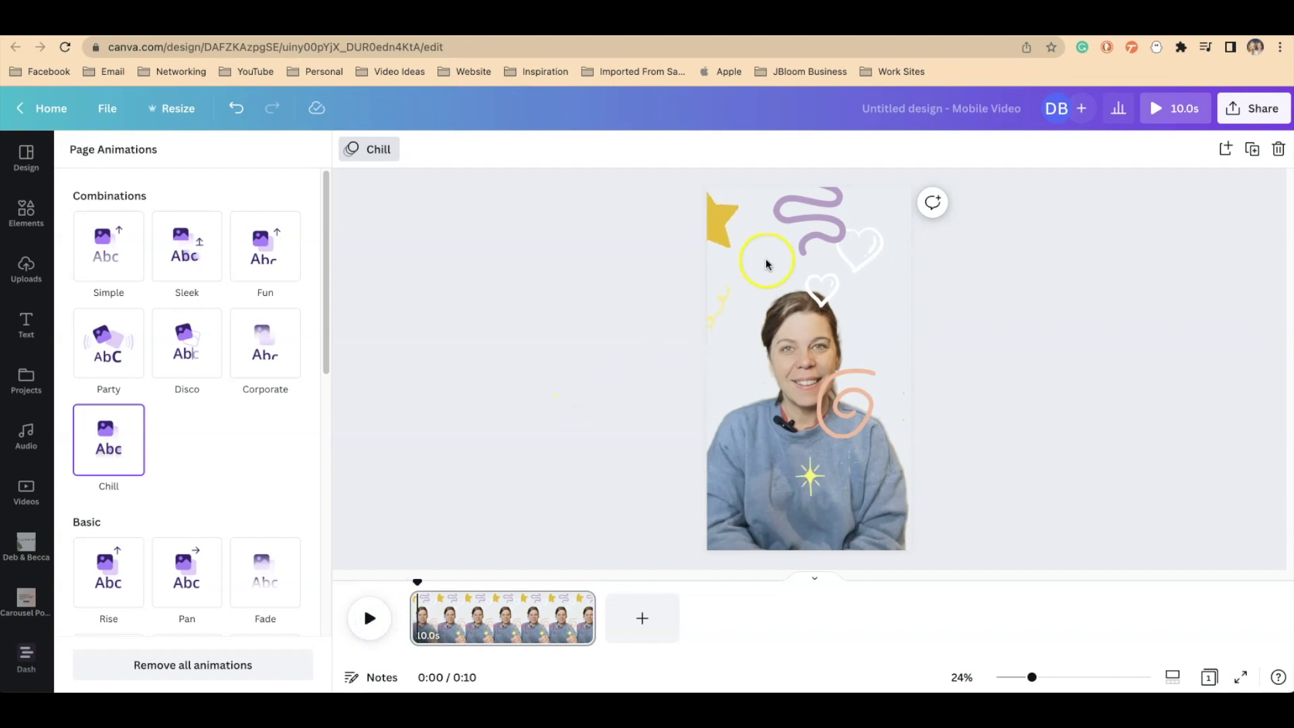
# Rotate the purple squiggle to -4° and move it slightly higher on the page.
pyautogui.click(811, 215)
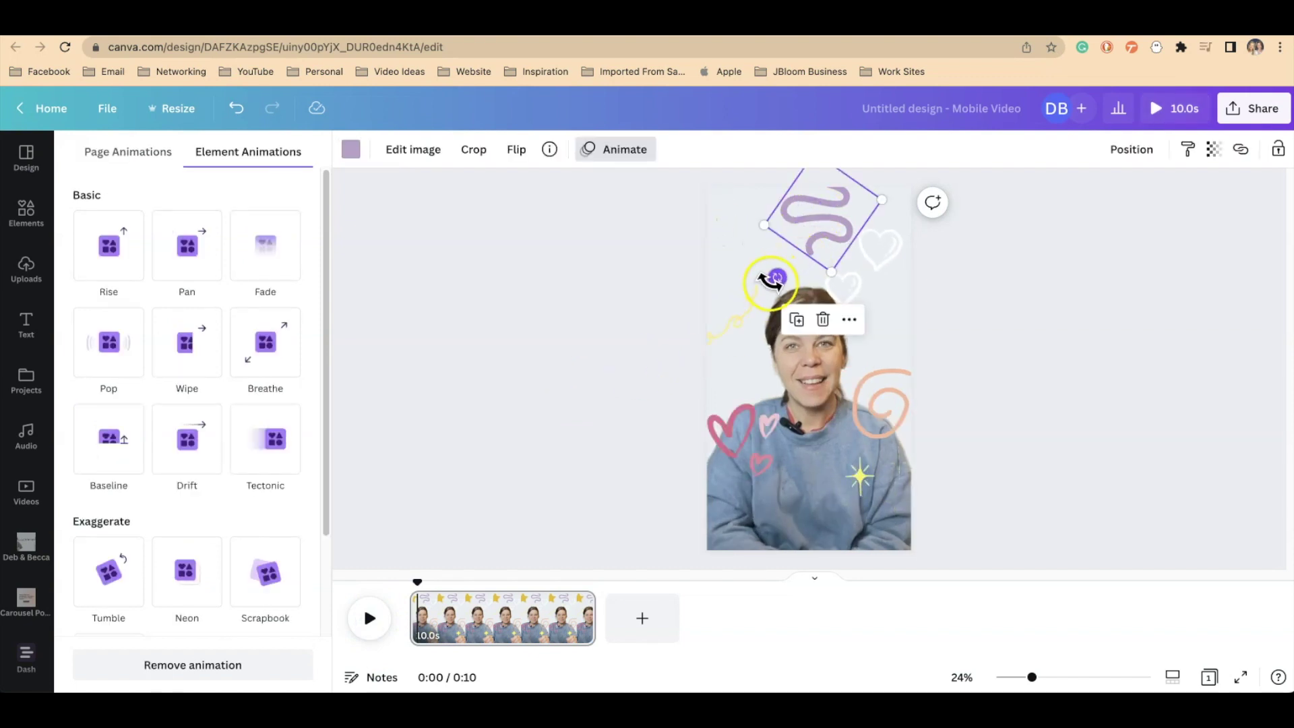
pyautogui.moveTo(802, 286); pyautogui.dragTo(830, 285)
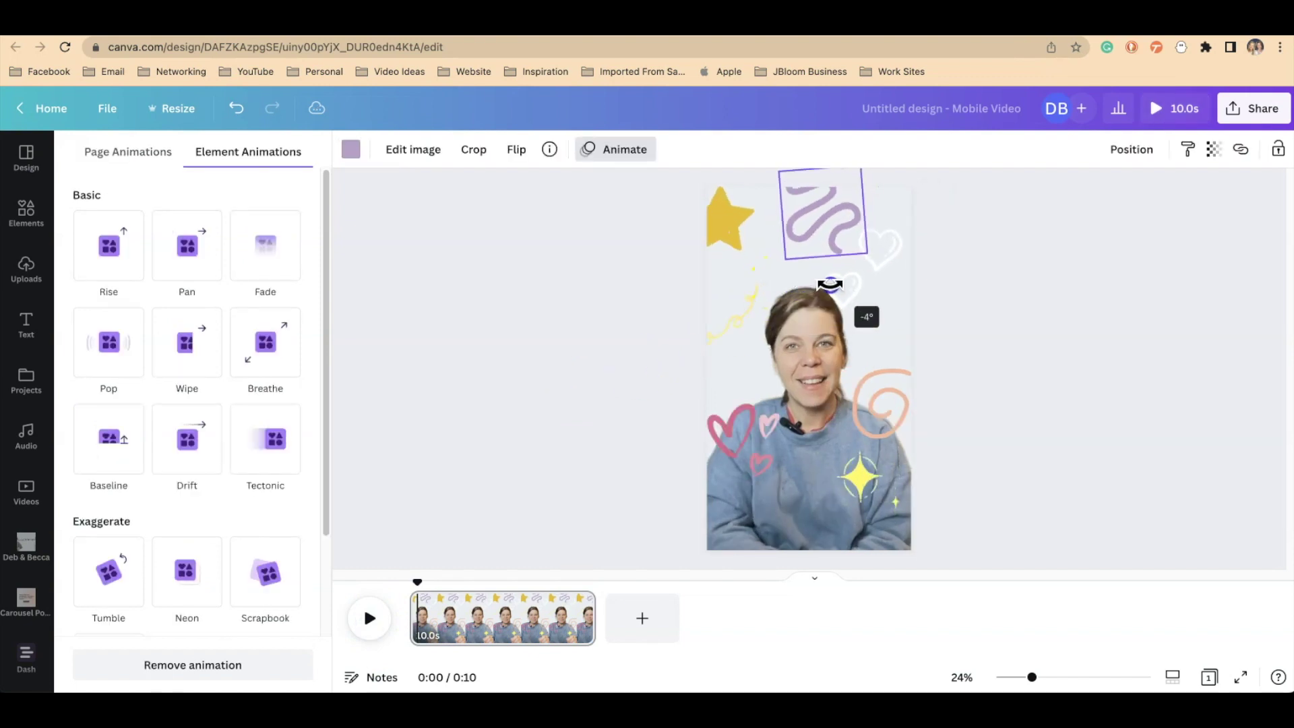
pyautogui.moveTo(812, 237); pyautogui.dragTo(814, 224)
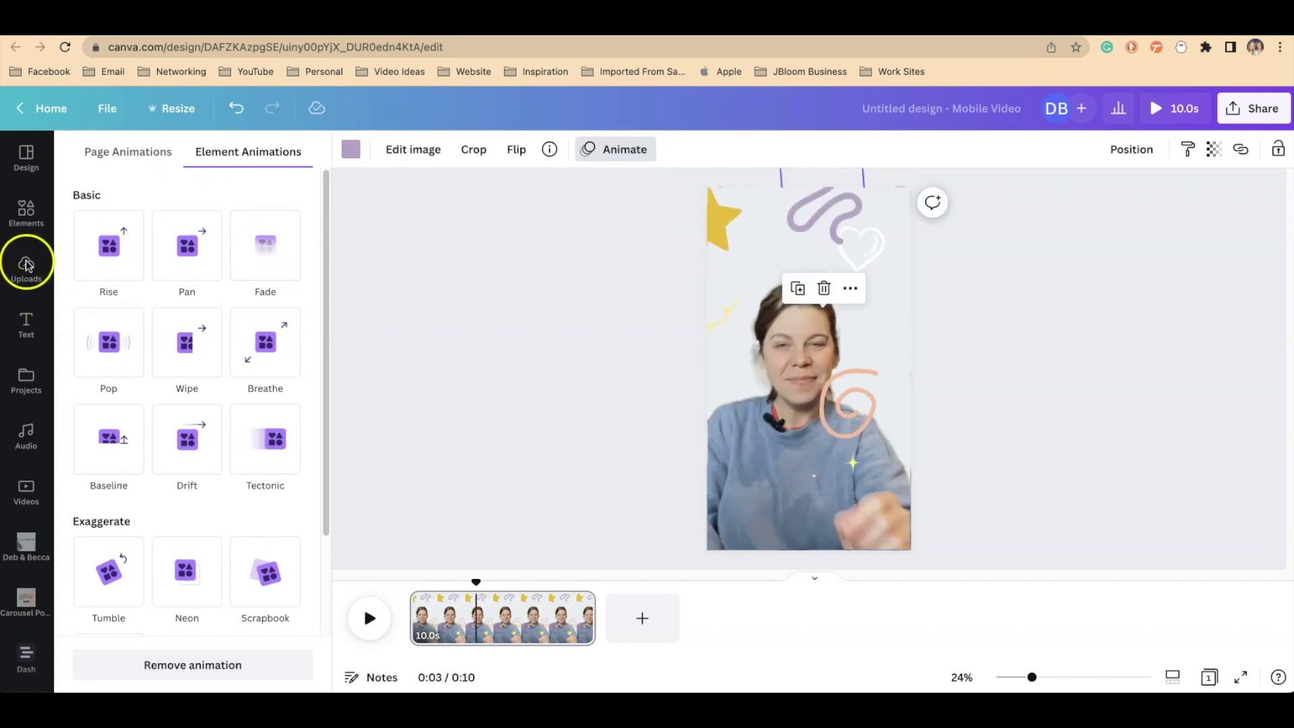
pyautogui.click(26, 214)
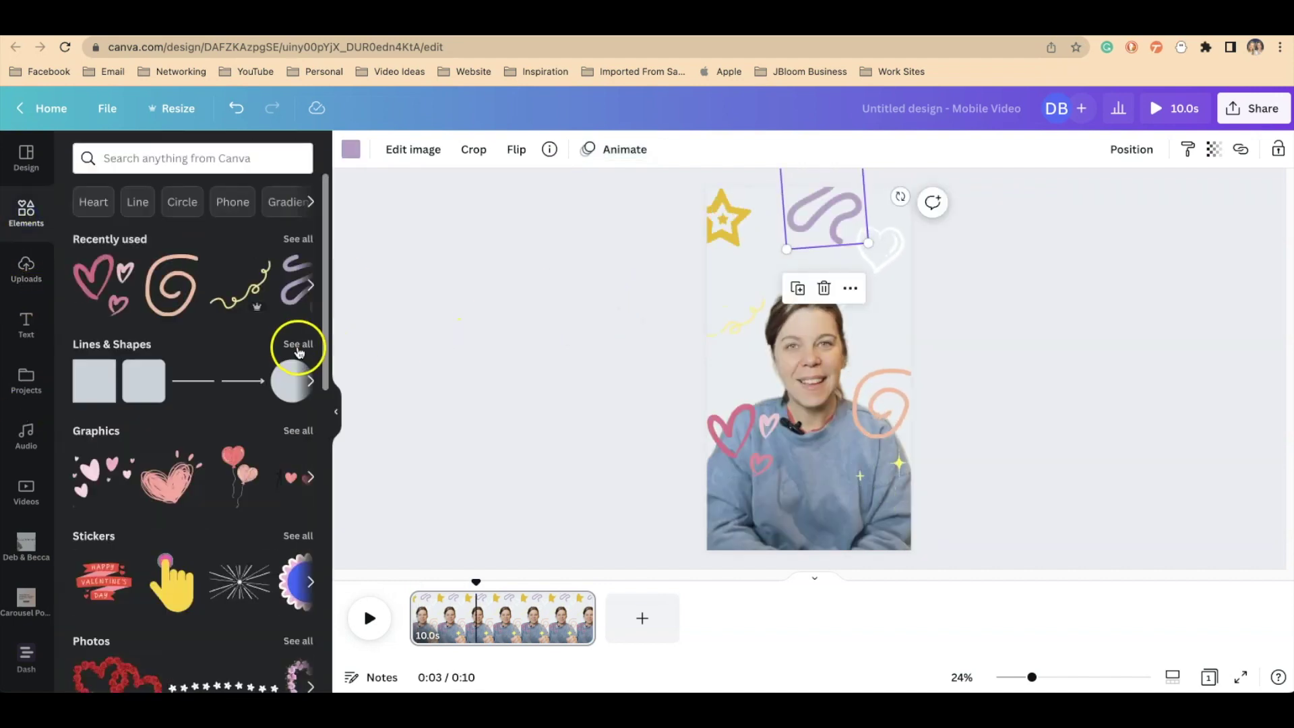
# Place the recently used yellow sun sticker at the top centre of the page.
pyautogui.scroll(-2, 252, 355)
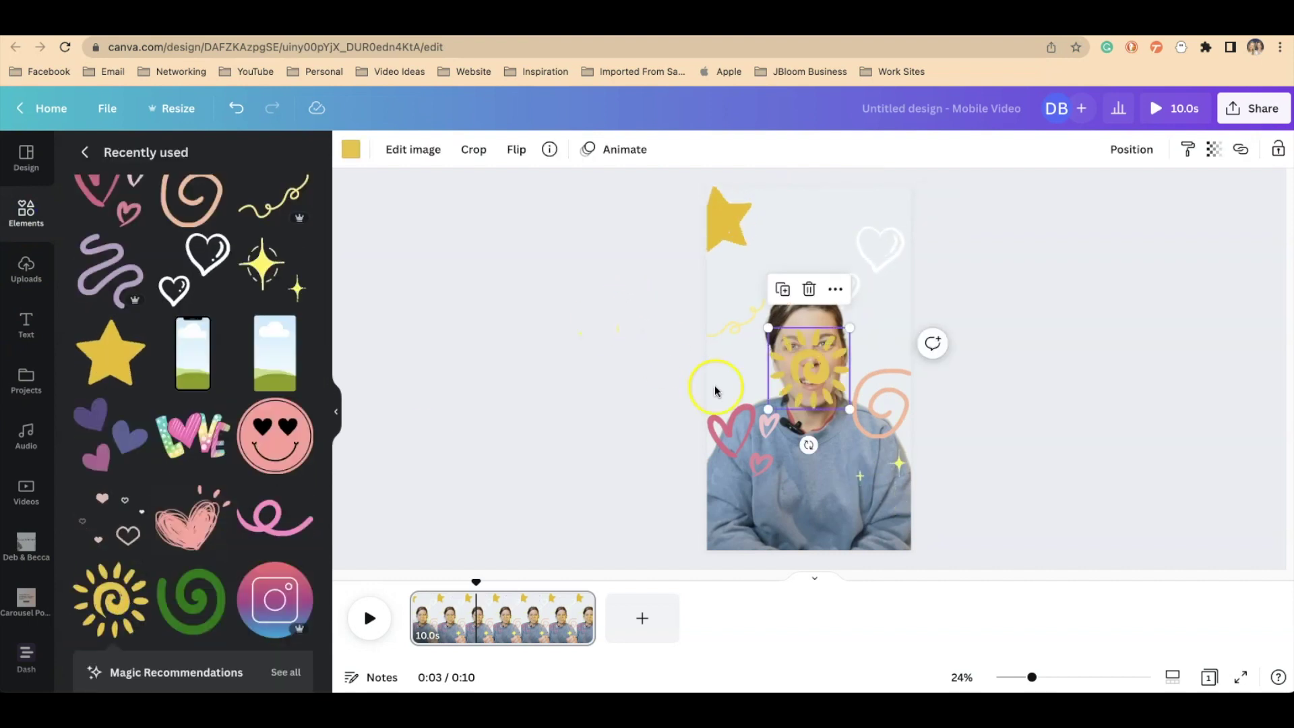
pyautogui.moveTo(815, 367); pyautogui.dragTo(842, 219)
pyautogui.click(659, 369)
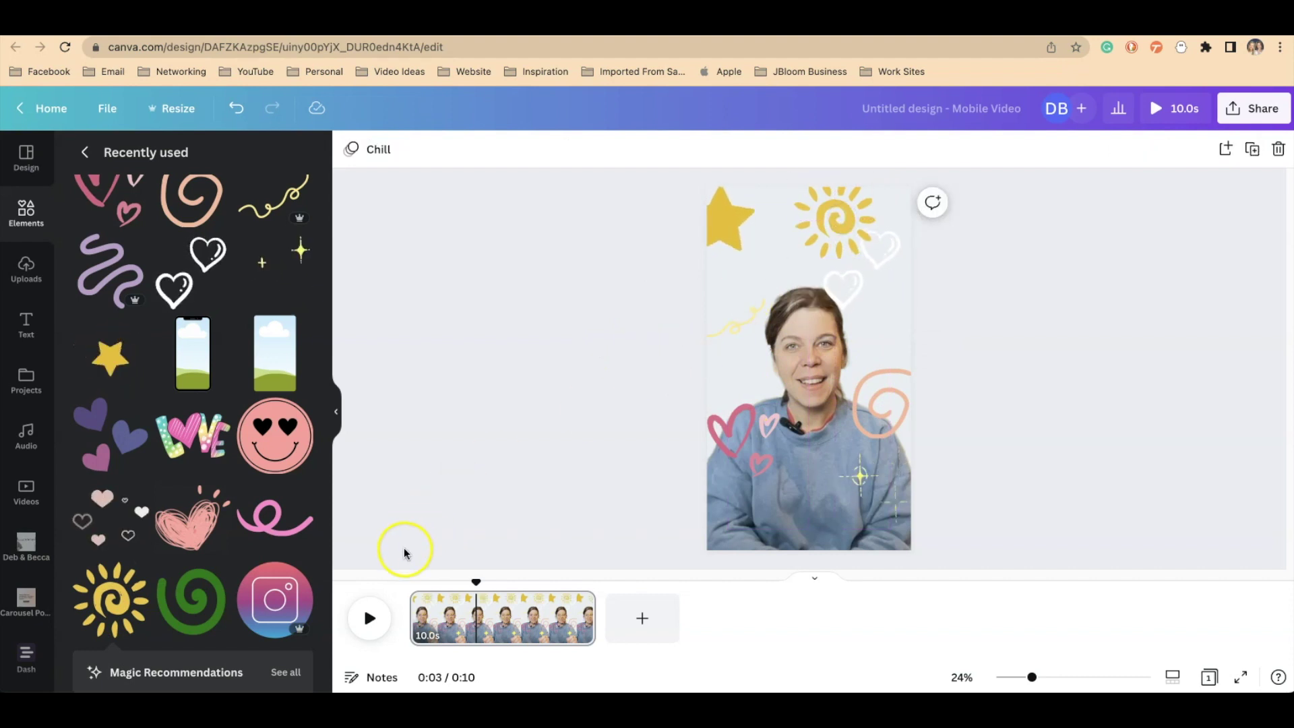
# Replay the animated video from the start, then clear the selection.
pyautogui.click(406, 590)
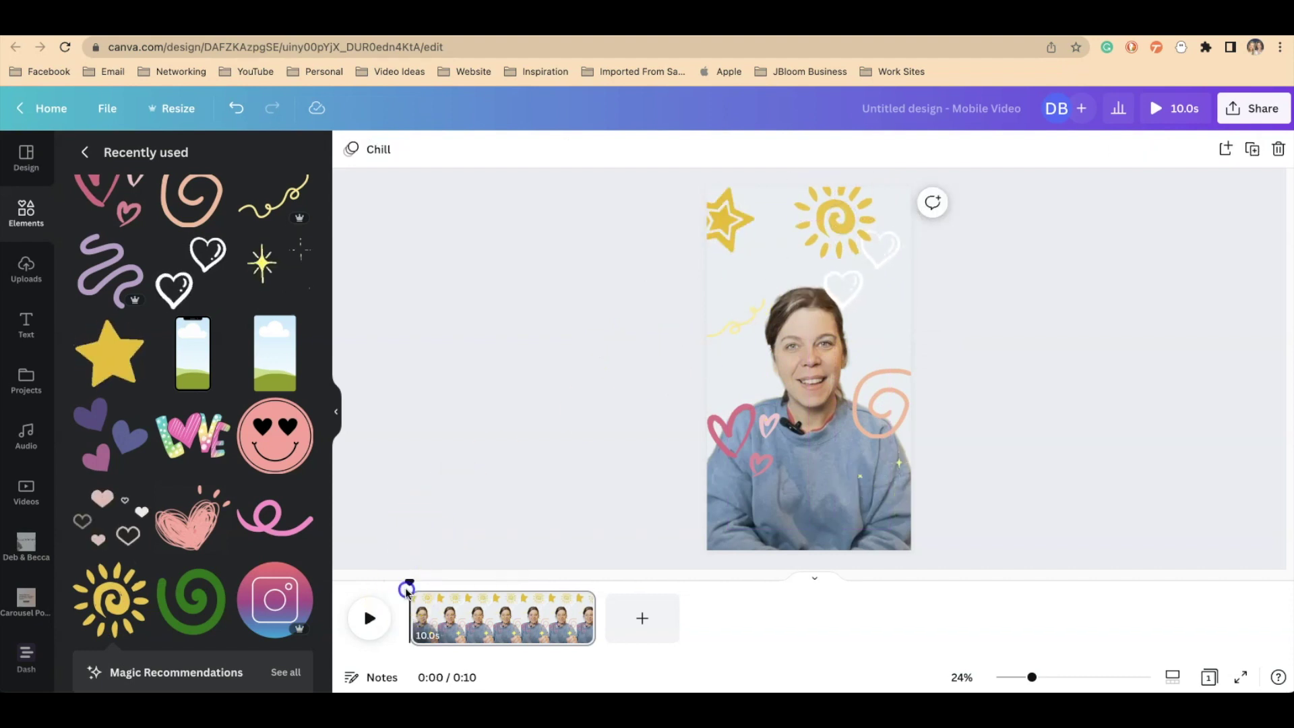
pyautogui.click(370, 617)
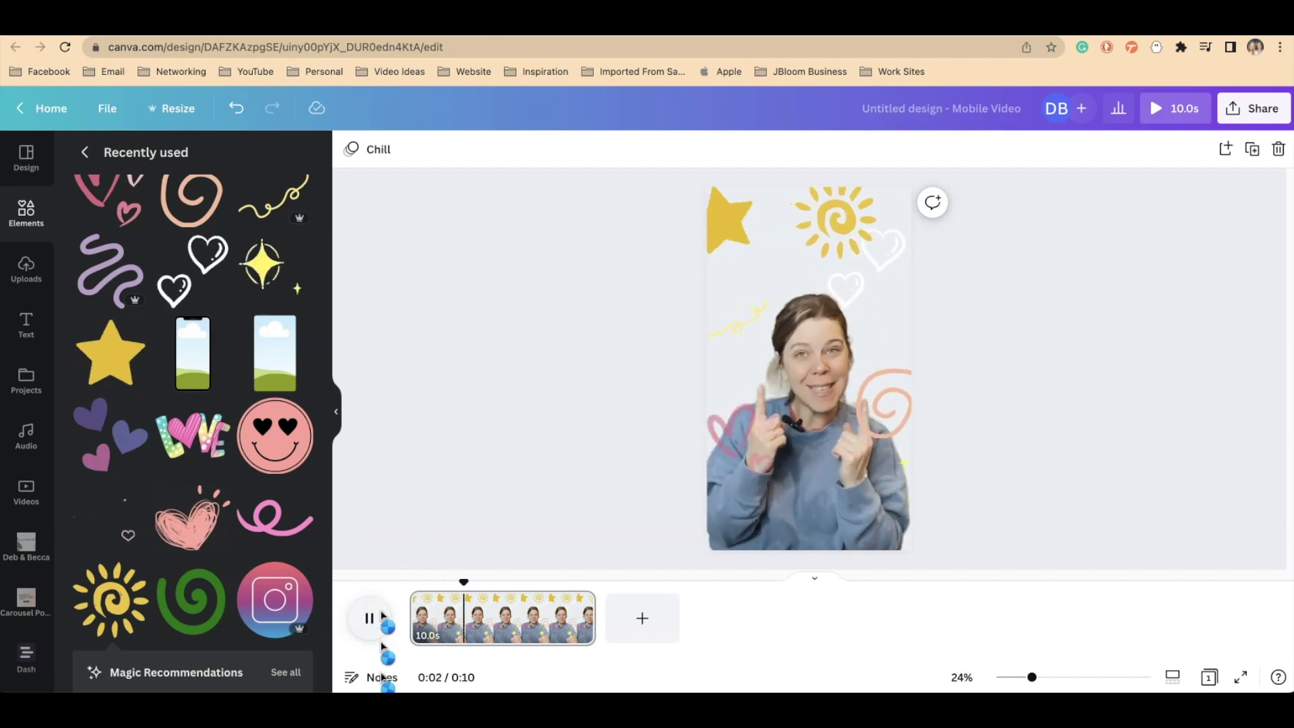
pyautogui.click(382, 617)
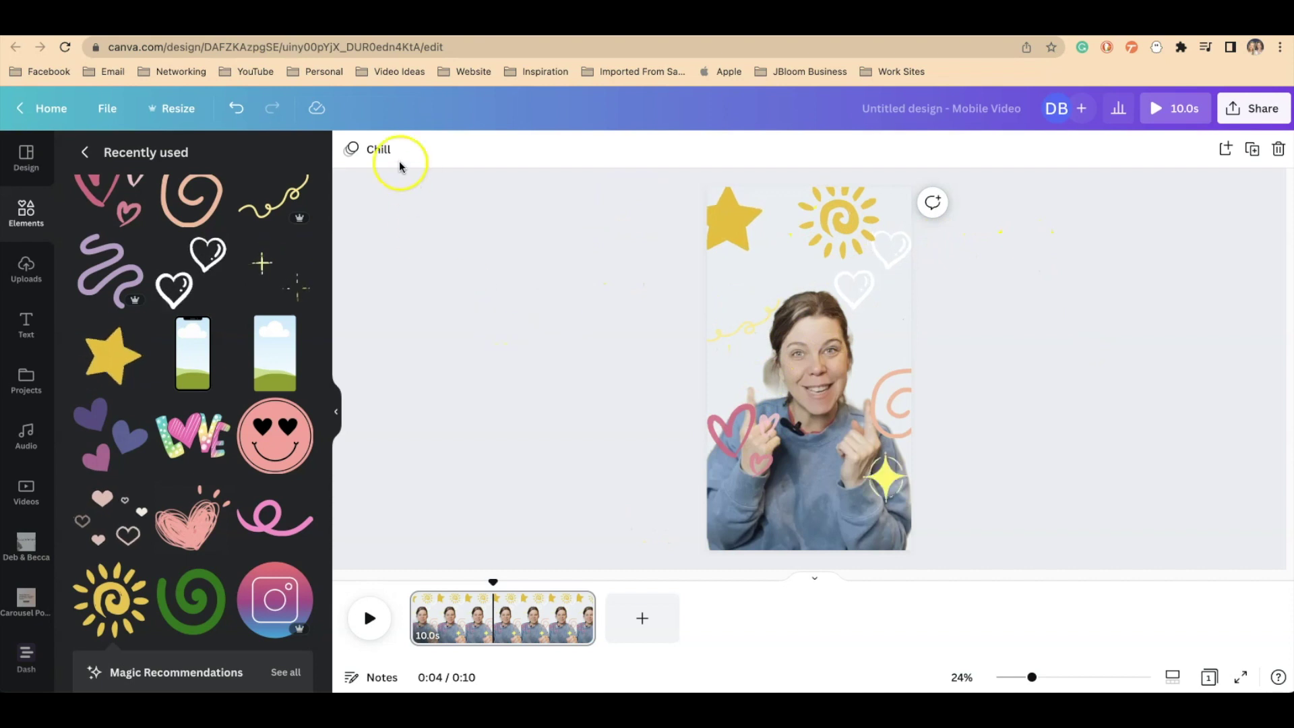
pyautogui.click(598, 330)
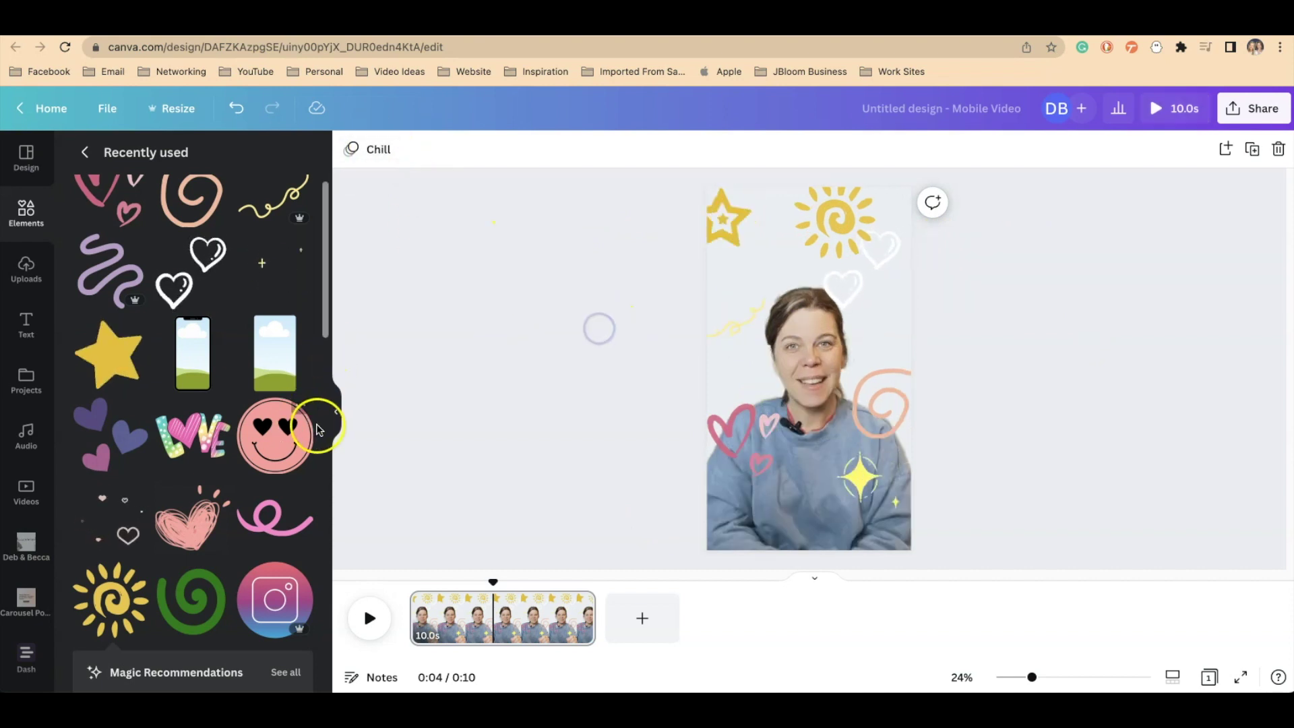
# Hide the elements panel and bring up the Share menu with download options for the pink heart-eyes video.
pyautogui.click(337, 409)
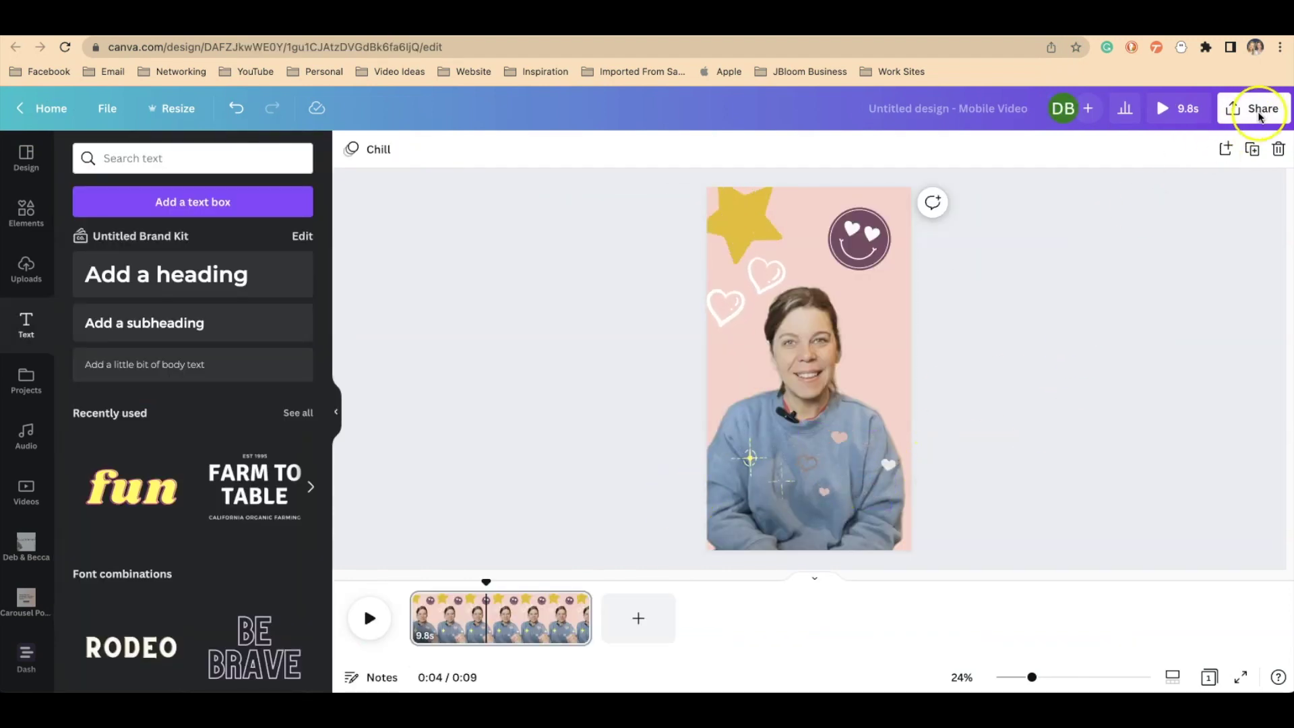
pyautogui.click(1252, 120)
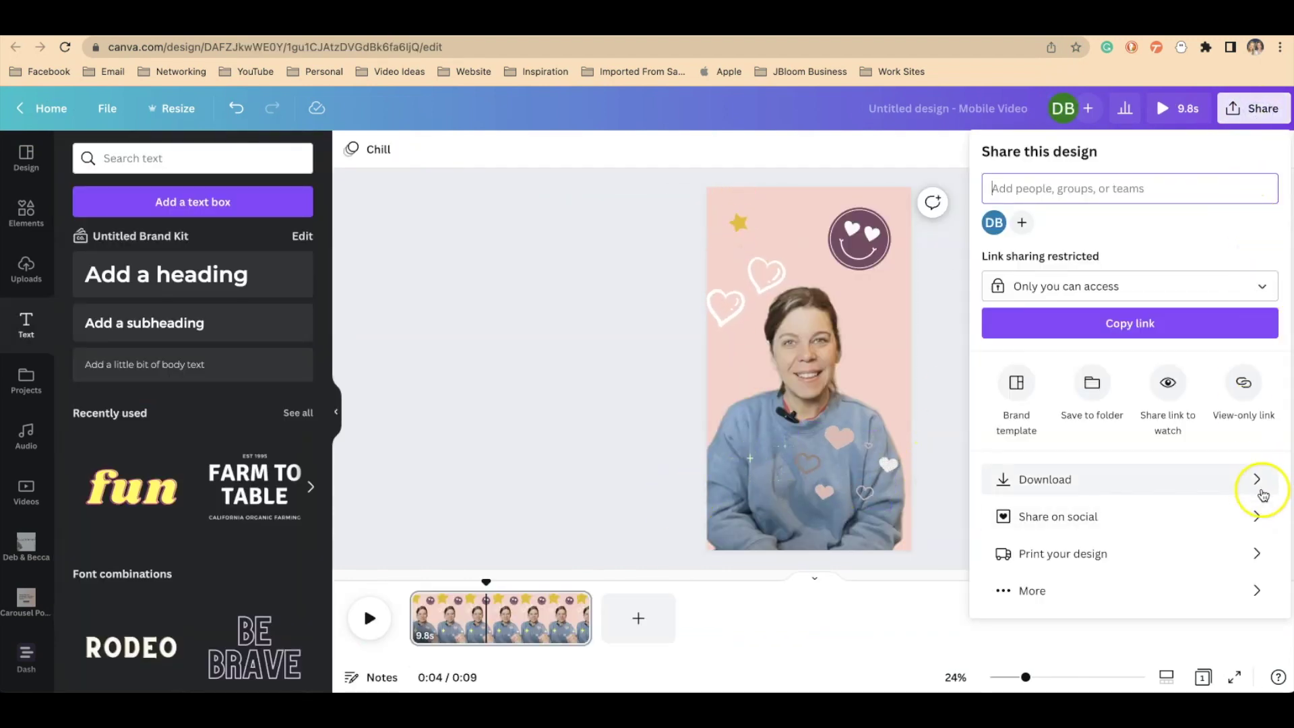